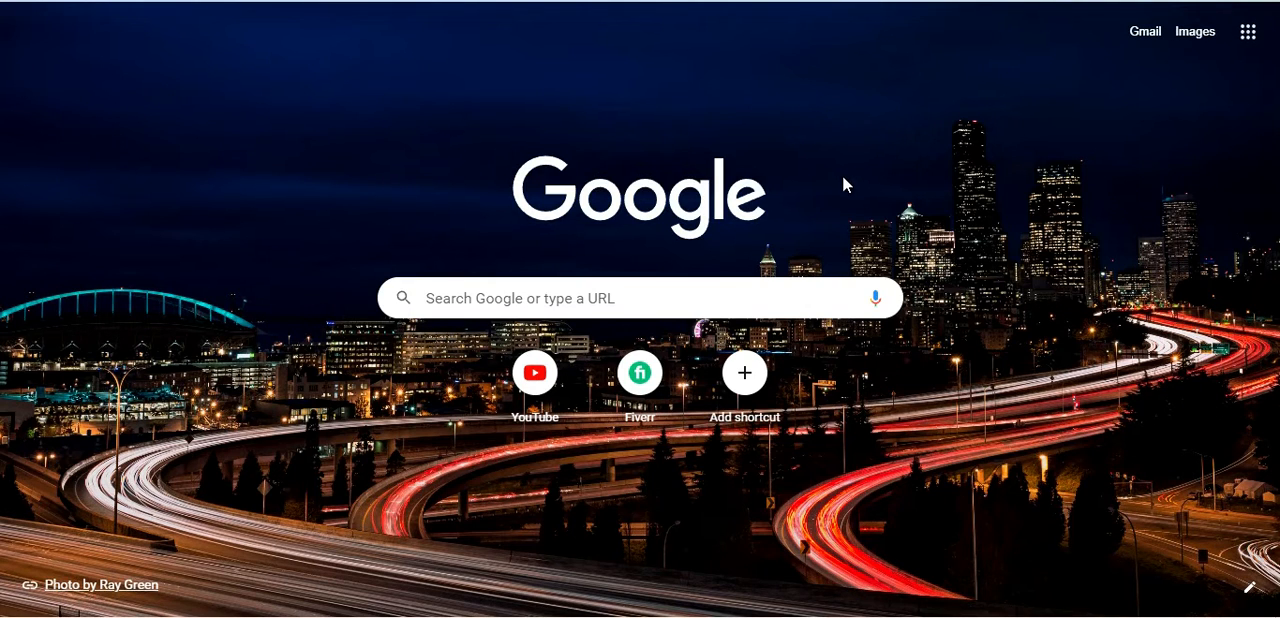
# Step: Search Google for "google ads" and open the sponsored result for creating or signing in to a Google Ads account
pyautogui.click(485, 300)
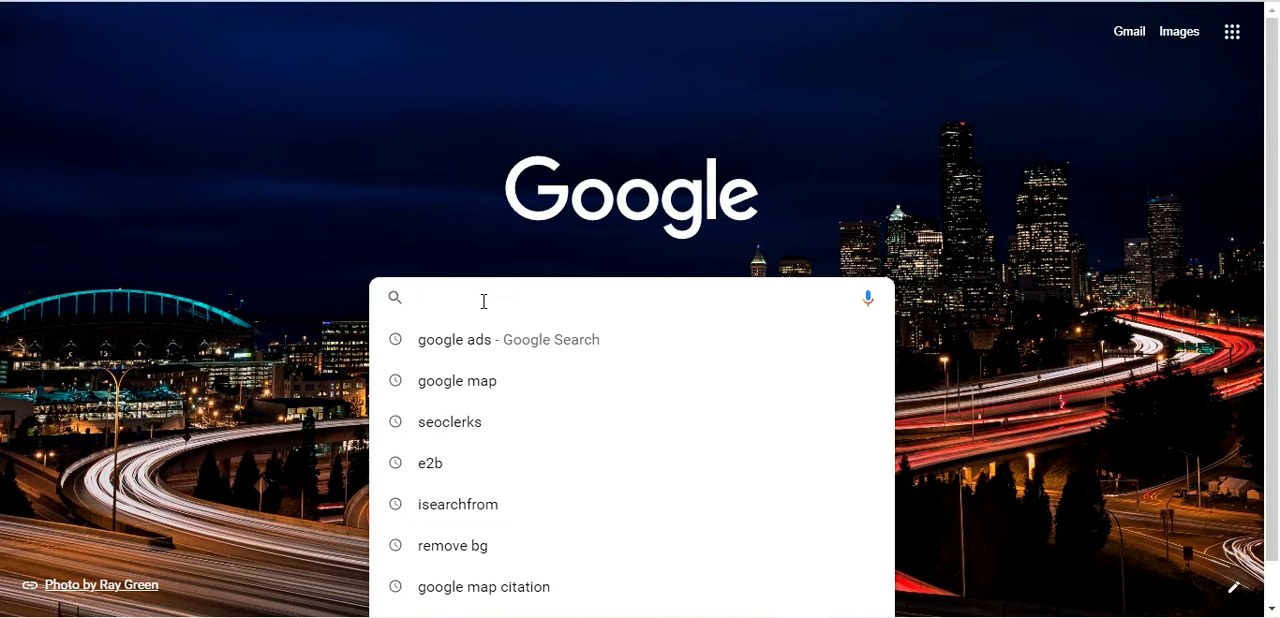
pyautogui.write('goo')
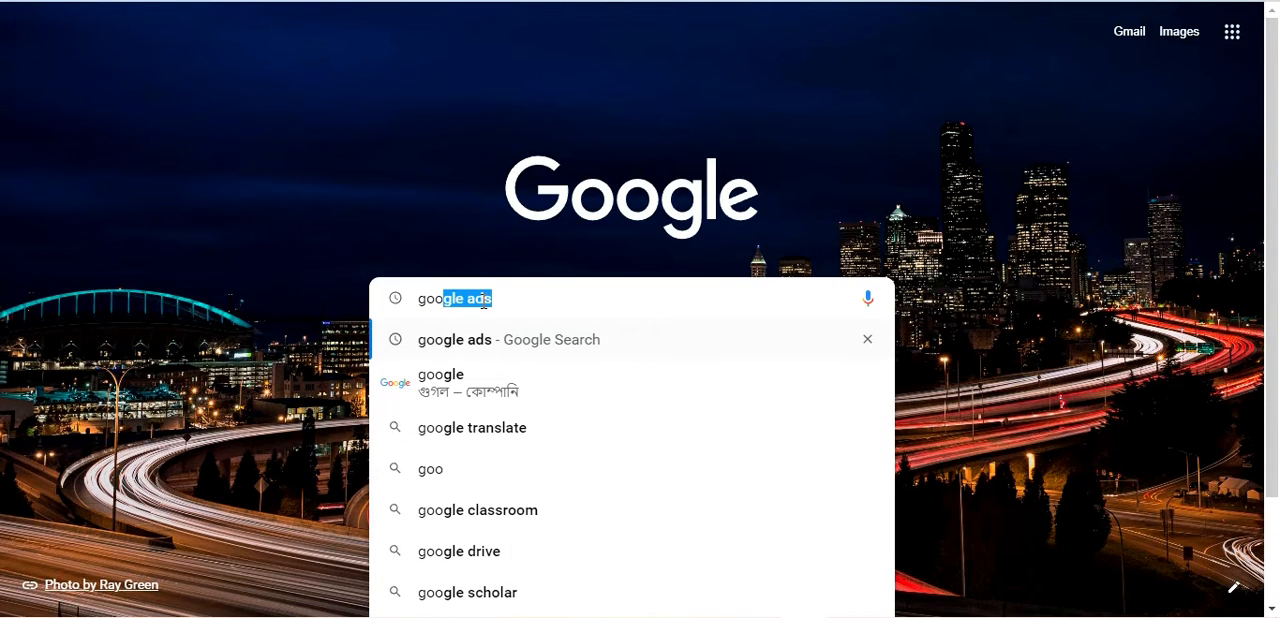
pyautogui.write('gle ads')
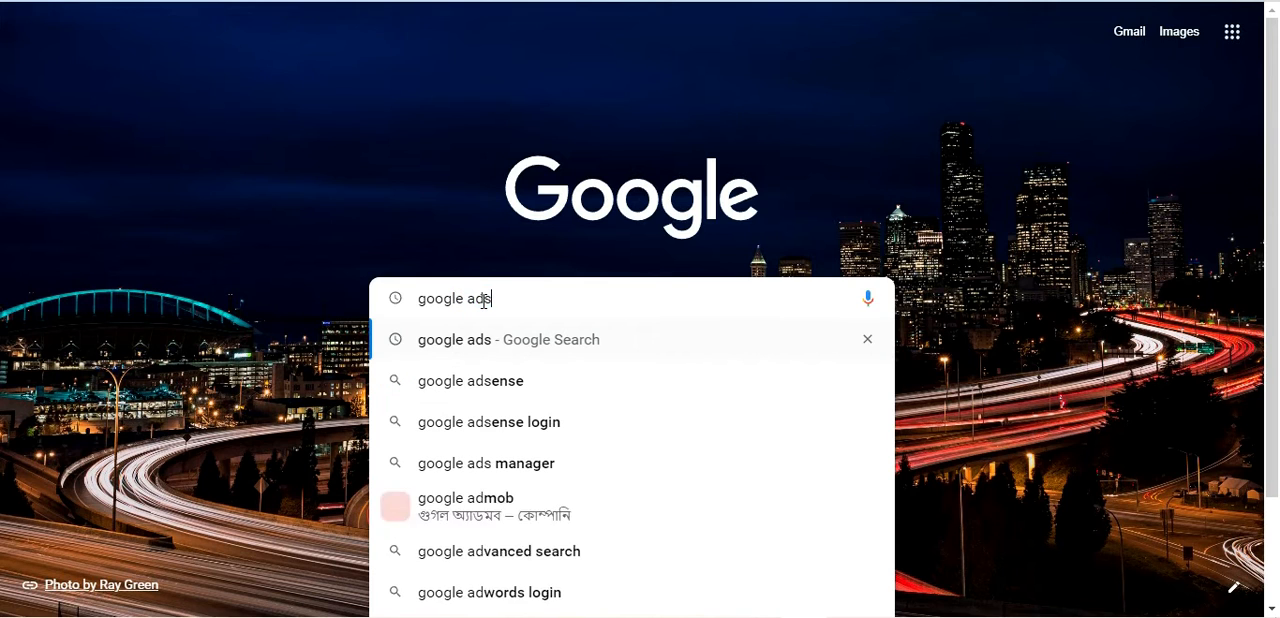
pyautogui.press('Return')
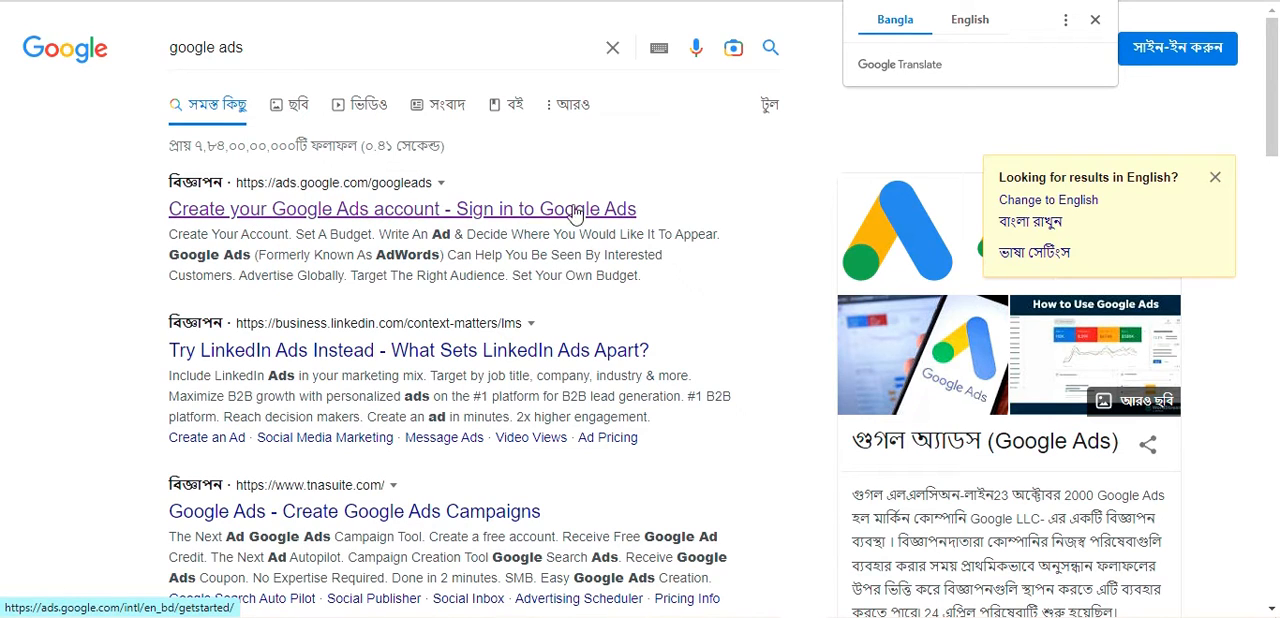
pyautogui.click(448, 212)
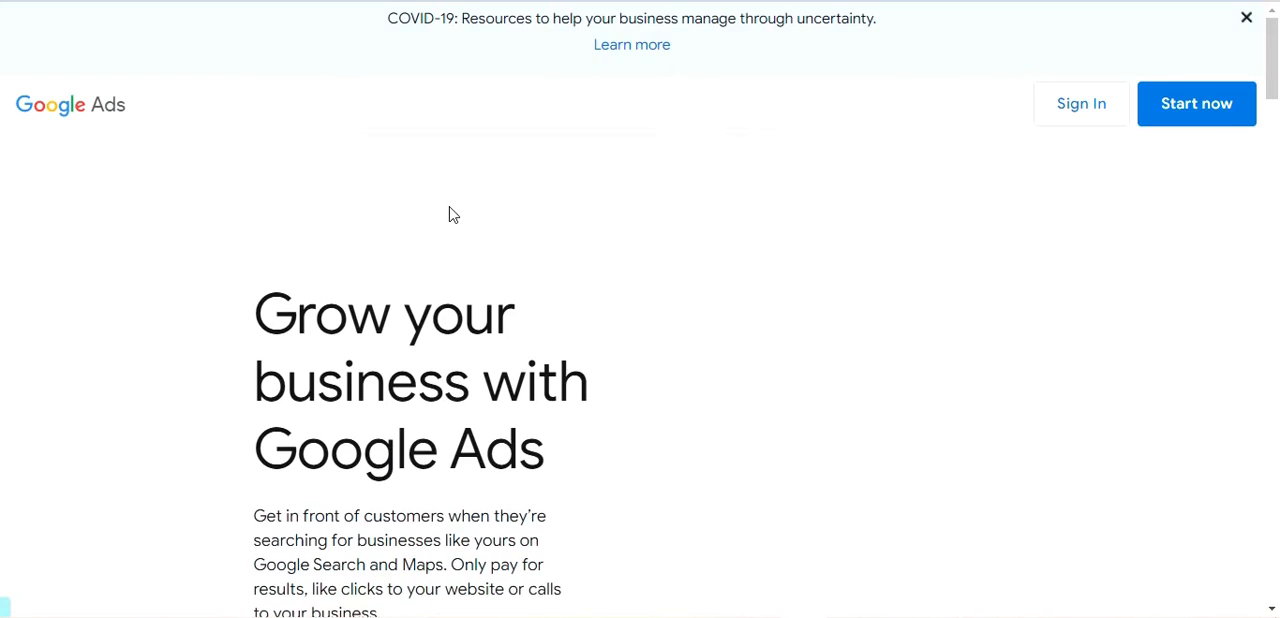
# Step: Dismiss the COVID-19 resources banner and open the Google Ads sign-in form at its email or phone entry
pyautogui.click(1246, 17)
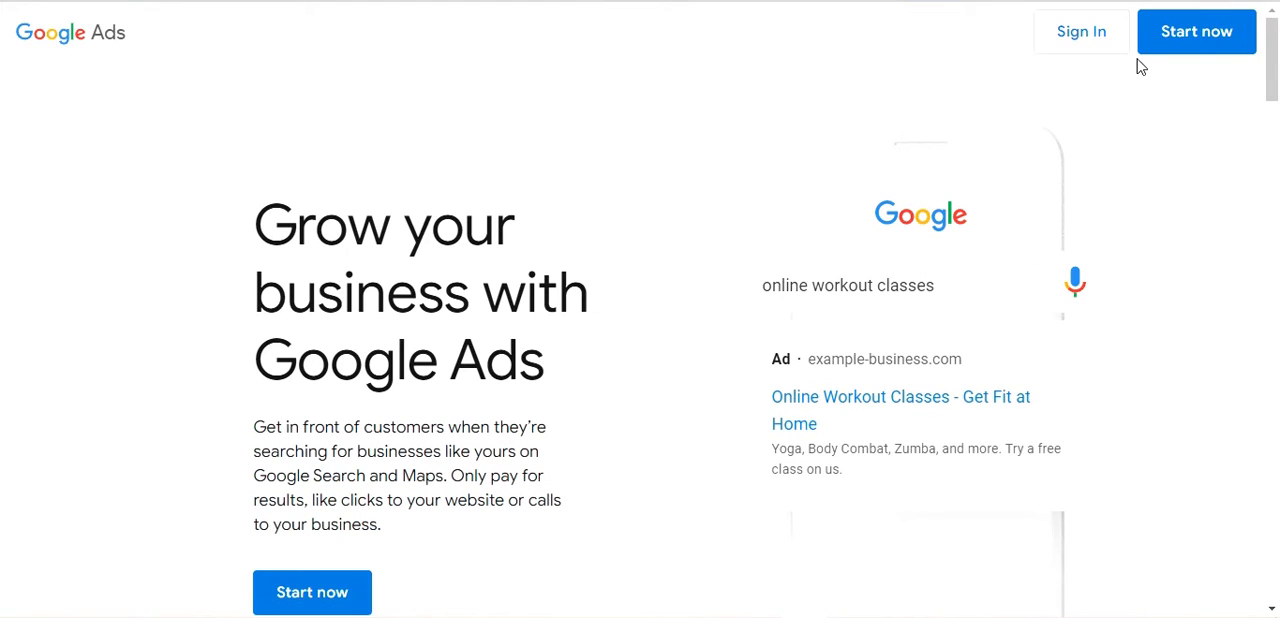
pyautogui.scroll(-3, 323, 373)
pyautogui.scroll(3, 323, 373)
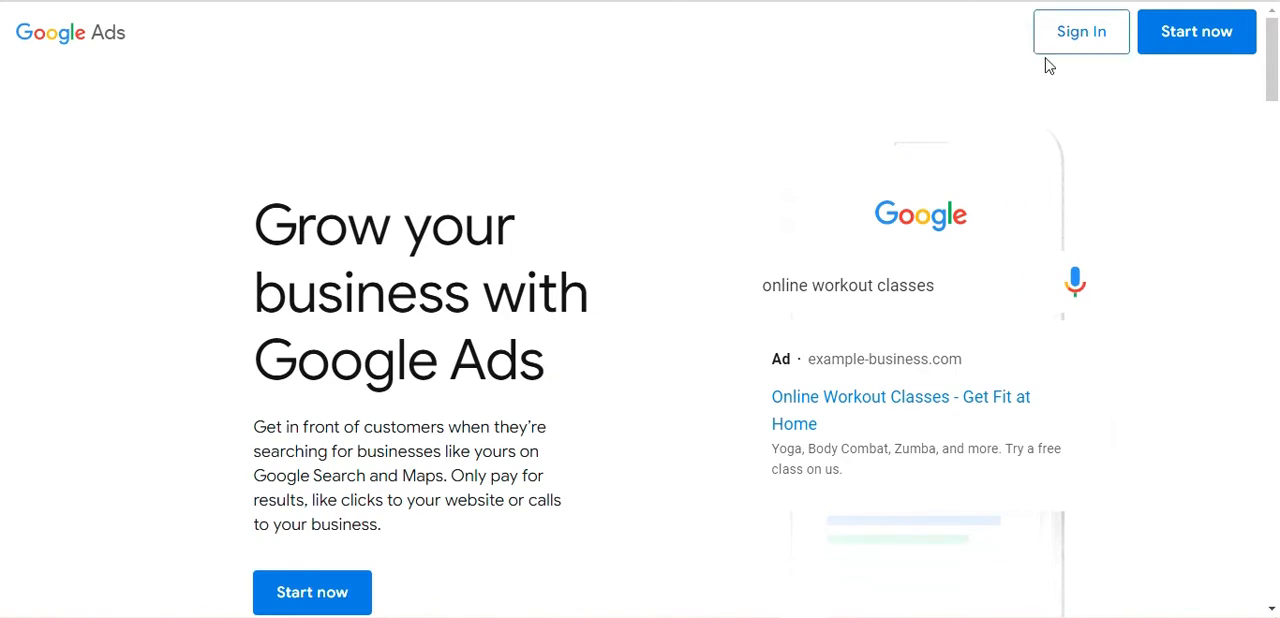
pyautogui.click(1100, 35)
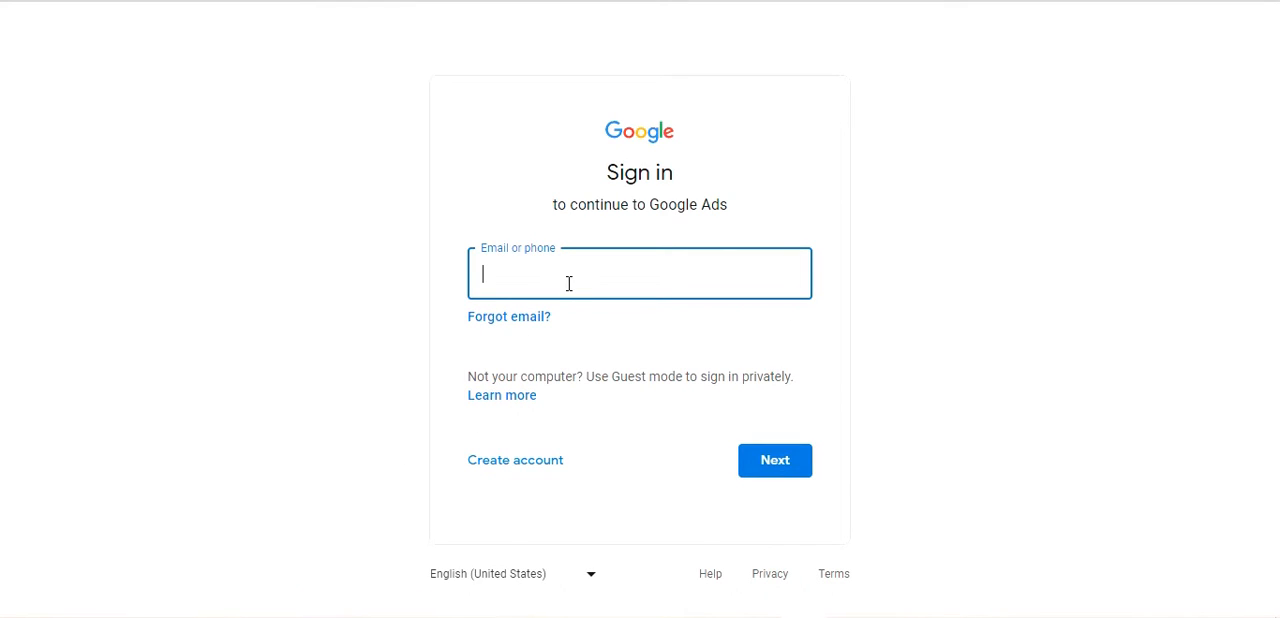
pyautogui.click(629, 261)
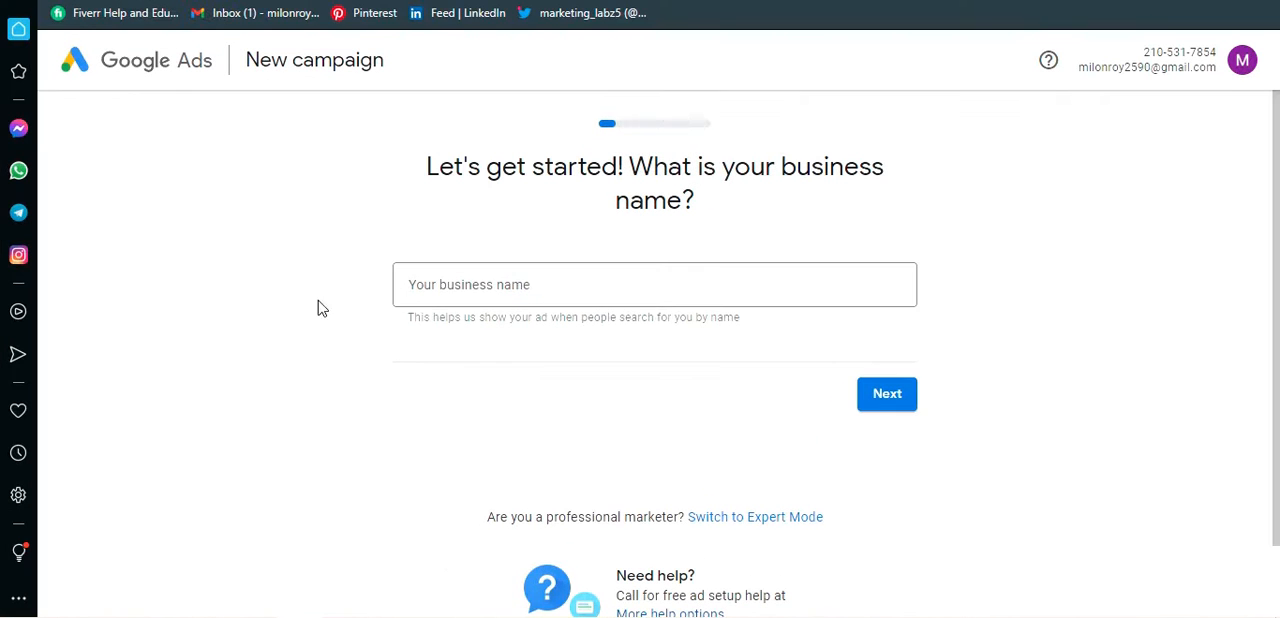
# Step: Switch the new campaign setup to Expert Mode without entering a business name
pyautogui.scroll(-1, 572, 178)
pyautogui.scroll(1, 509, 347)
pyautogui.scroll(-1, 880, 486)
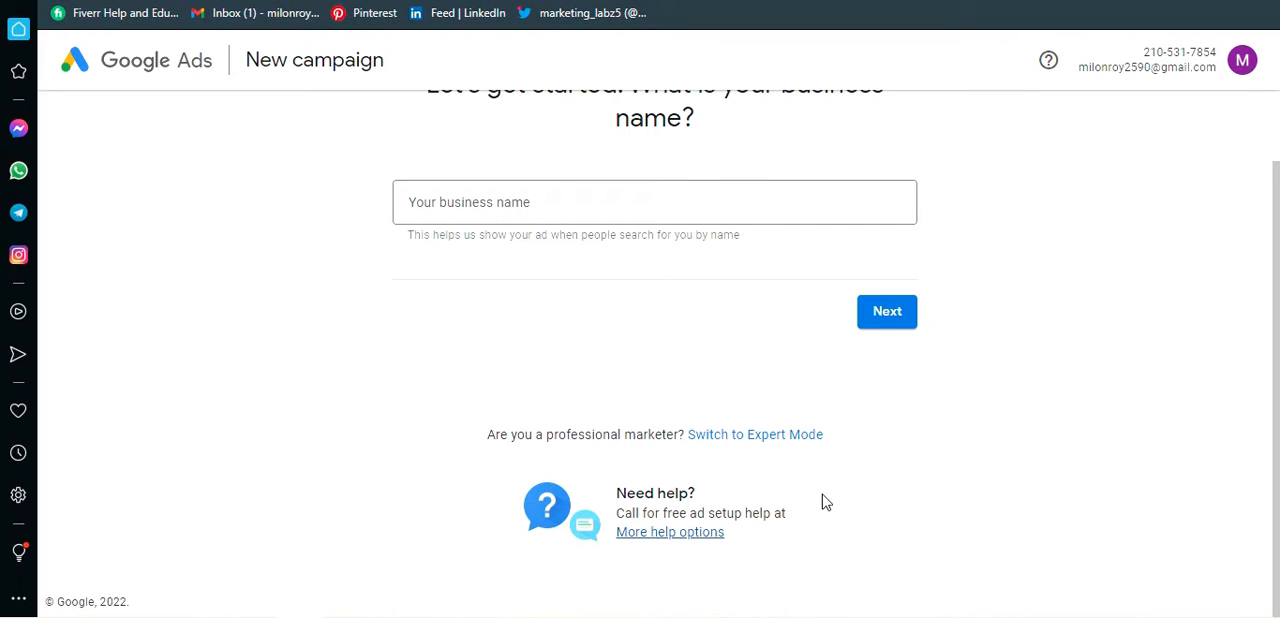
pyautogui.scroll(1, 425, 276)
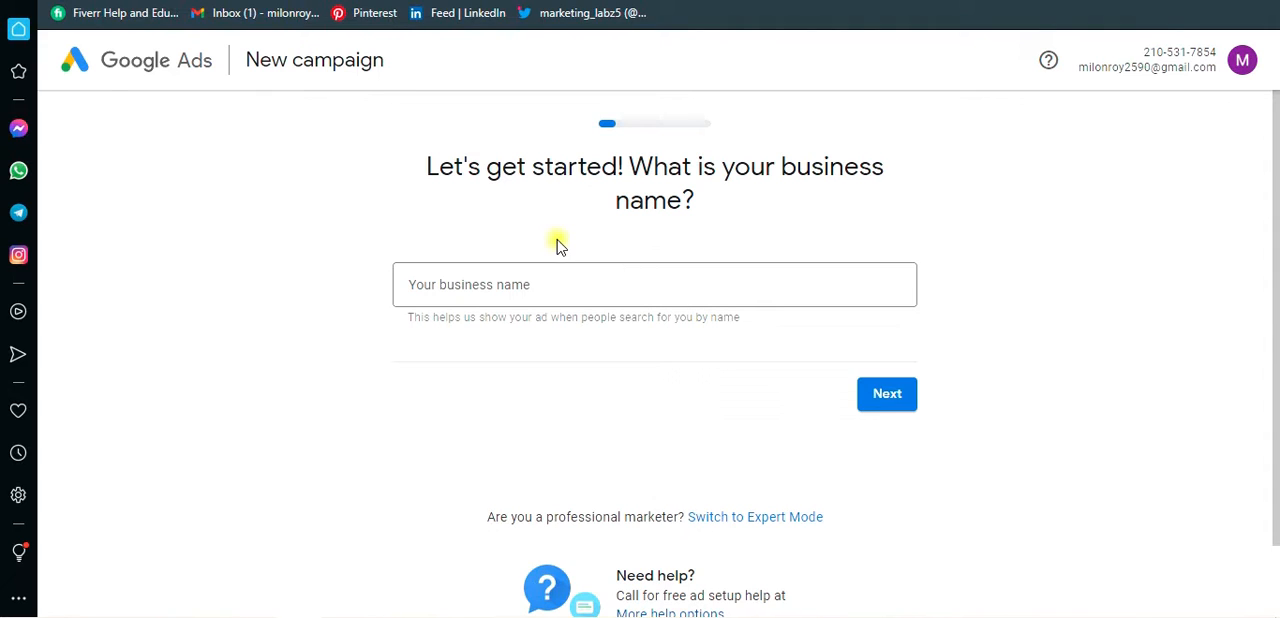
pyautogui.click(534, 284)
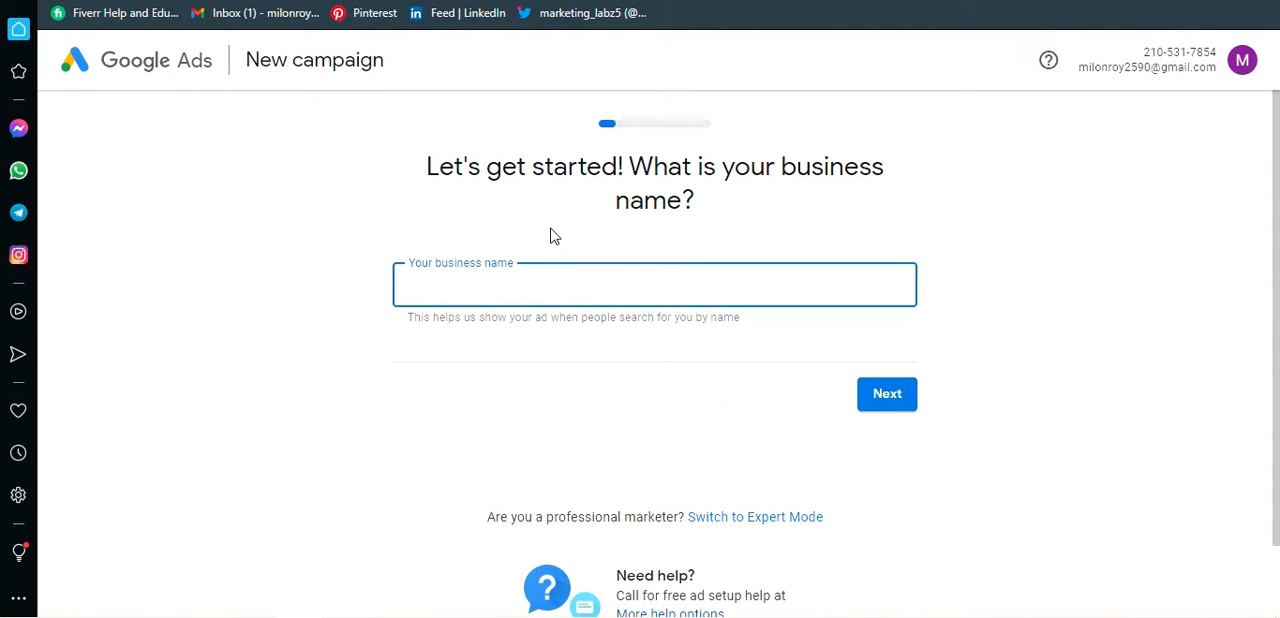
pyautogui.scroll(-1, 632, 300)
pyautogui.click(624, 330)
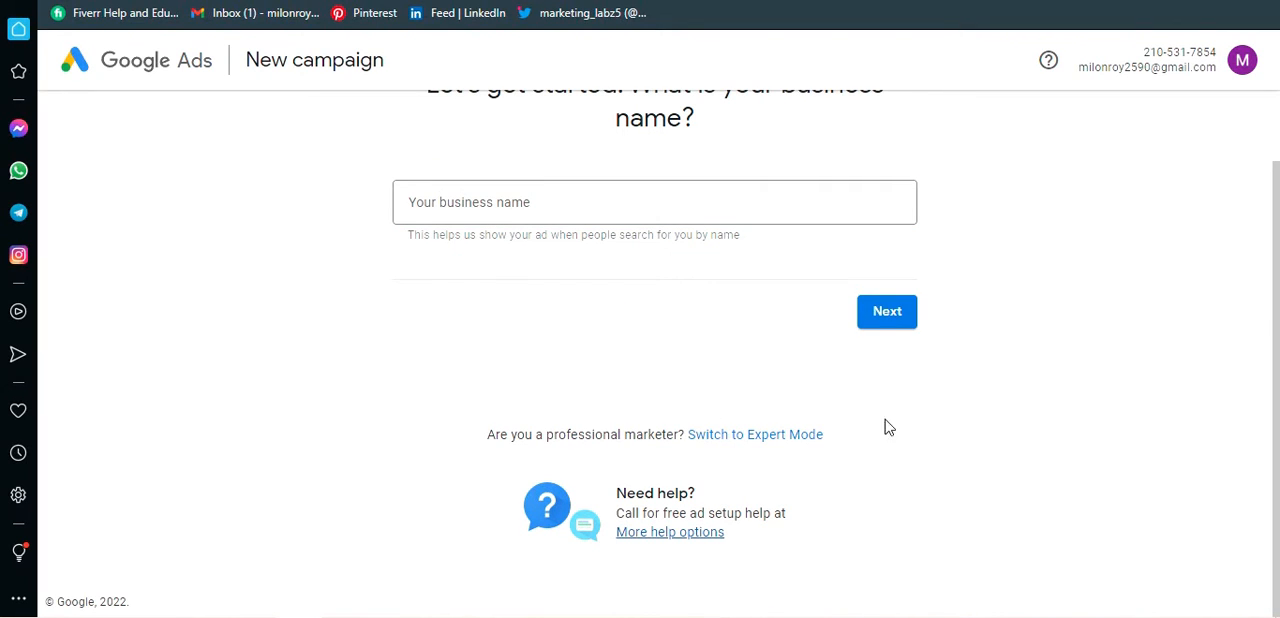
pyautogui.scroll(1, 920, 432)
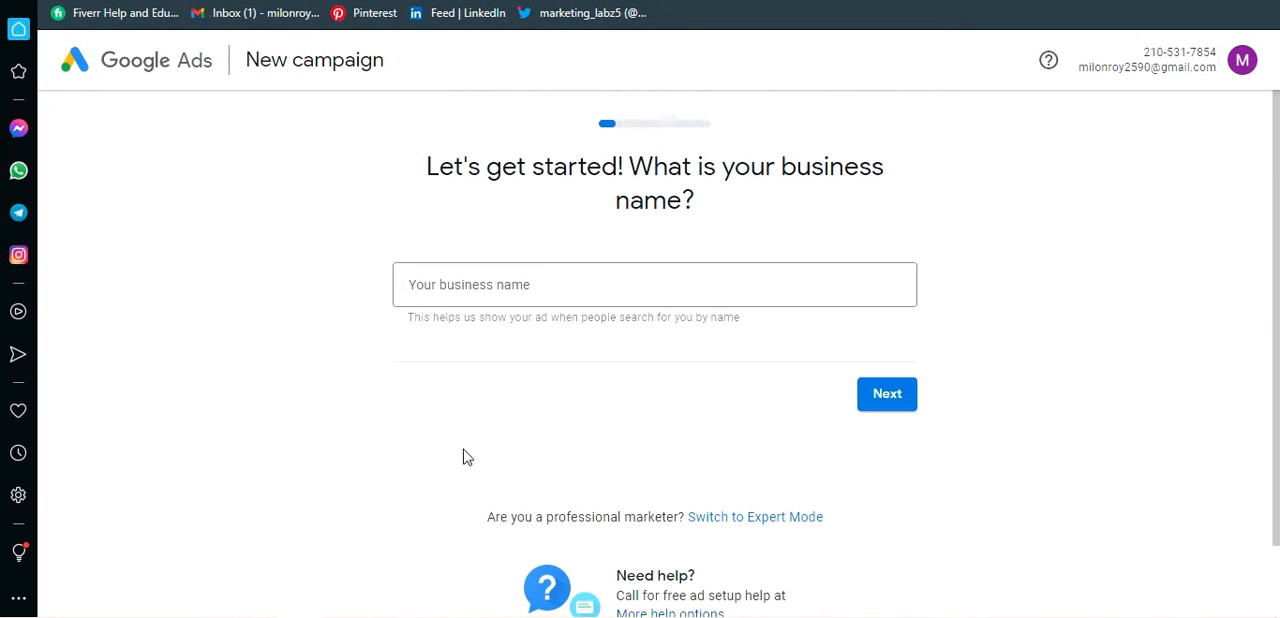
pyautogui.scroll(-1, 743, 438)
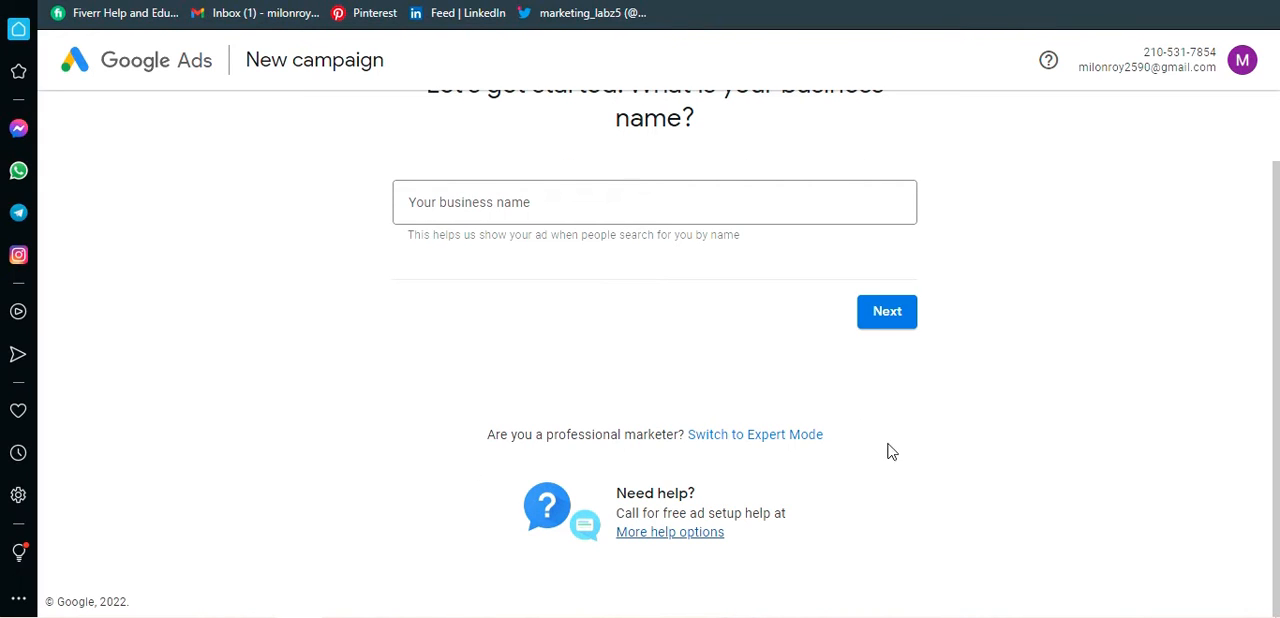
pyautogui.scroll(1, 532, 458)
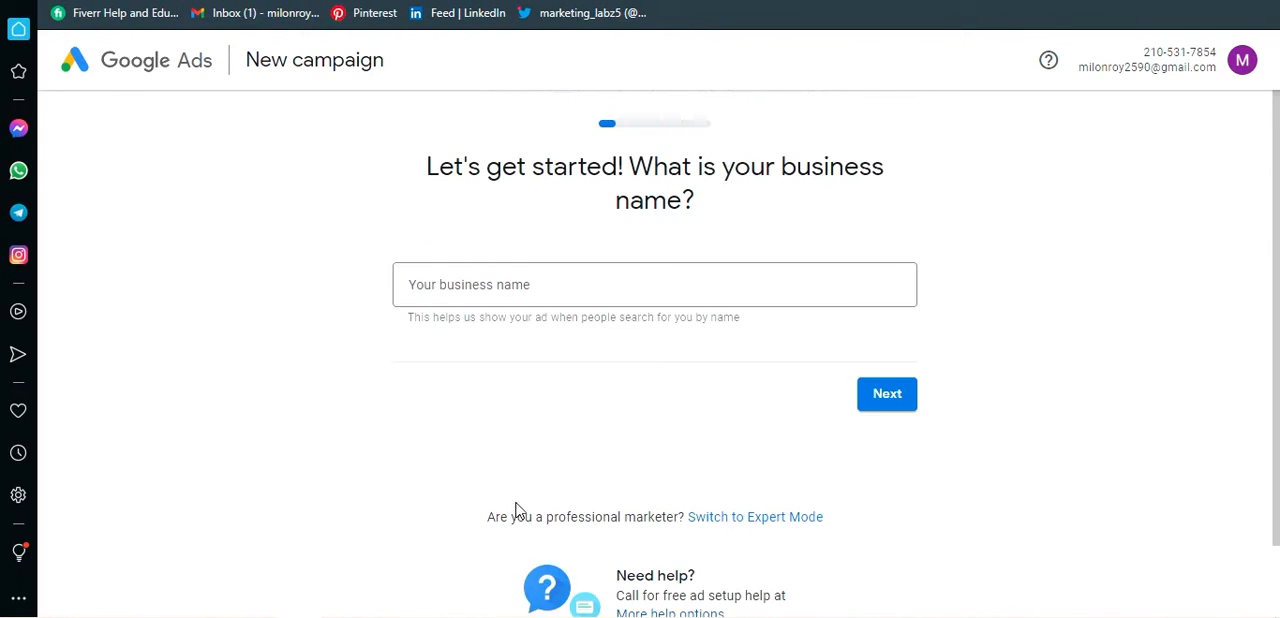
pyautogui.scroll(-1, 700, 465)
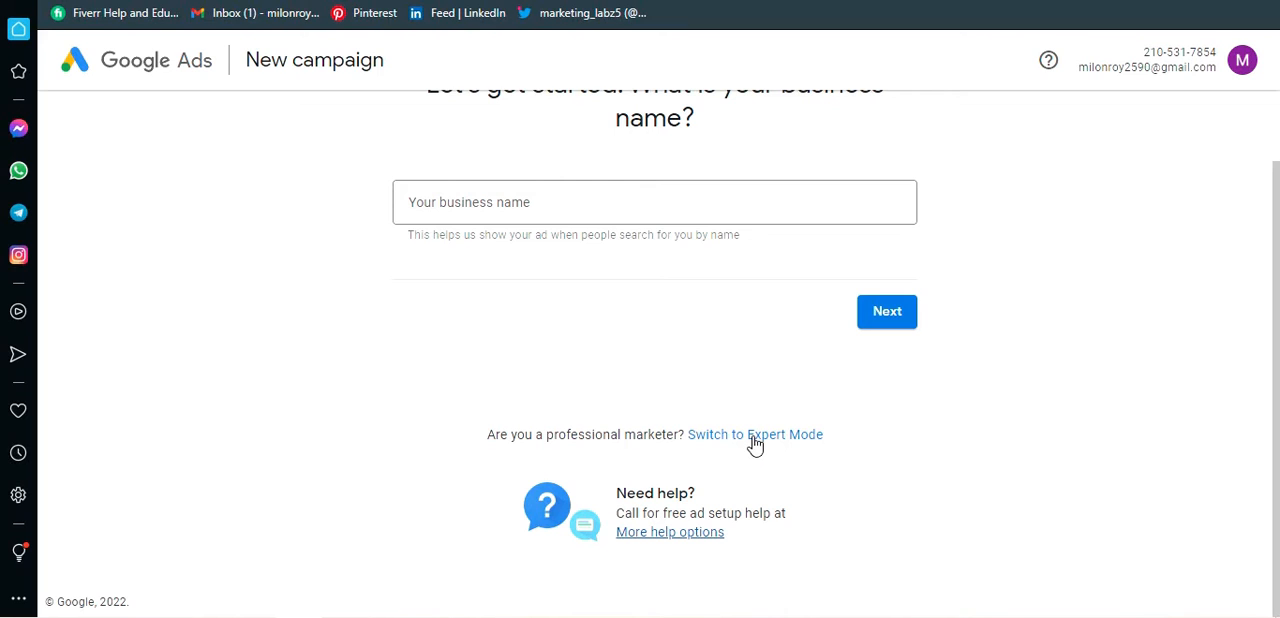
pyautogui.click(755, 436)
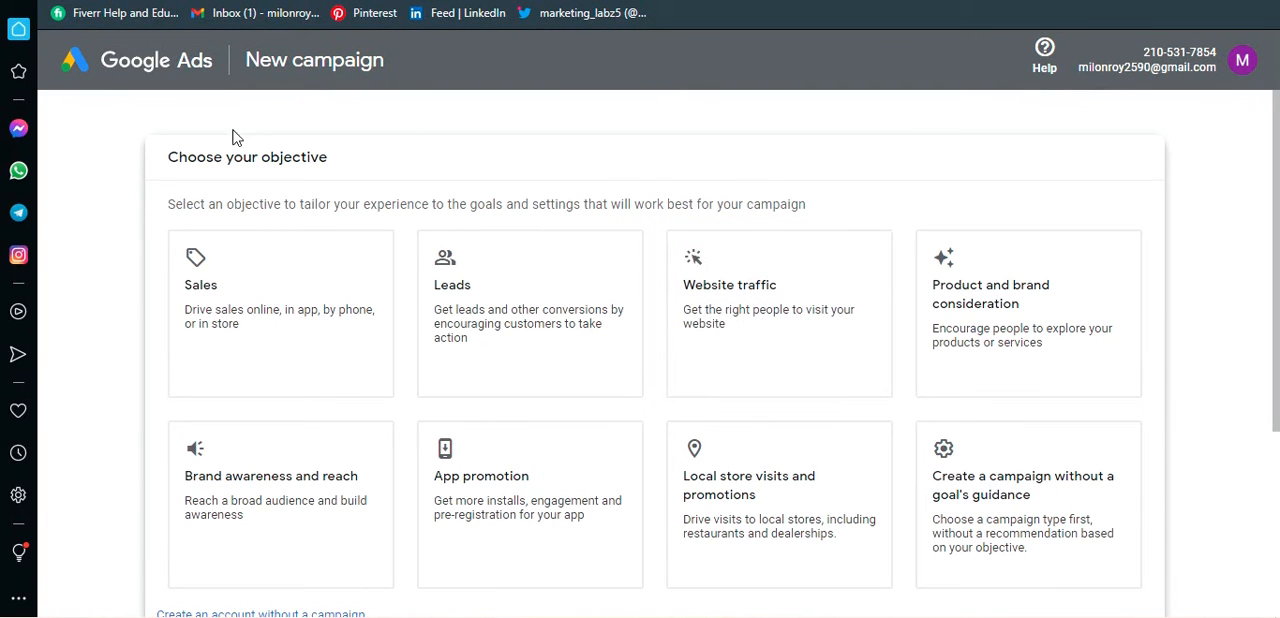
# Step: Review the available campaign objectives and the option to create an account without a campaign
pyautogui.scroll(-3, 110, 250)
pyautogui.scroll(3, 108, 446)
pyautogui.scroll(-2, 1210, 450)
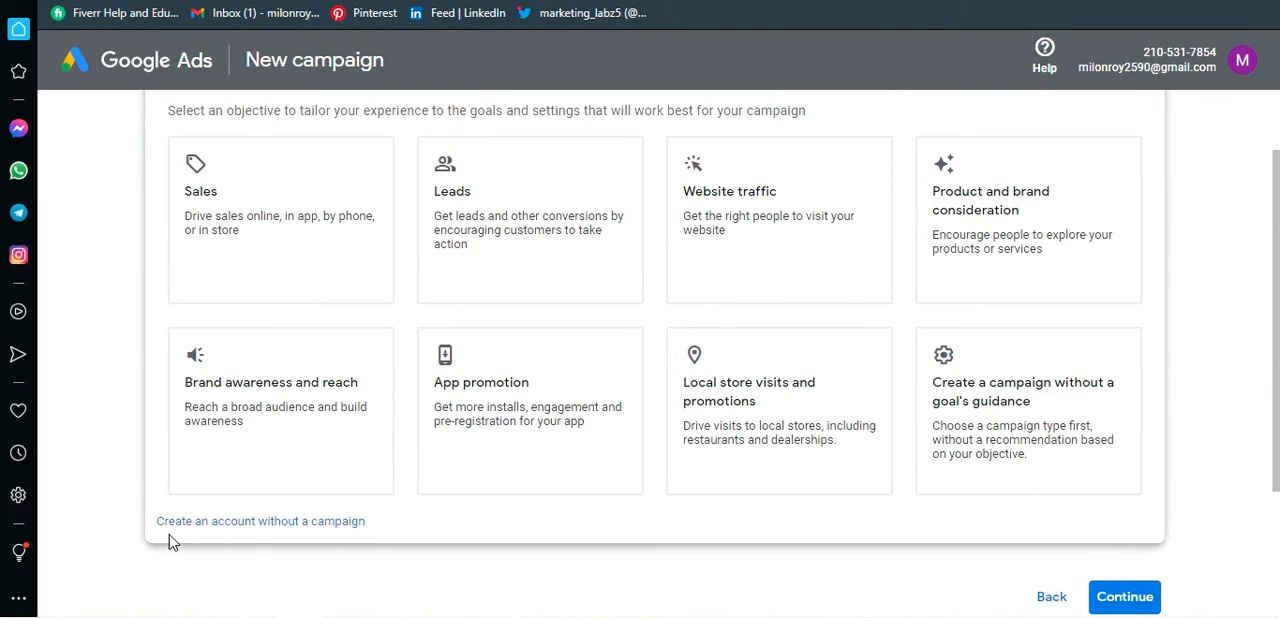
pyautogui.scroll(2, 100, 380)
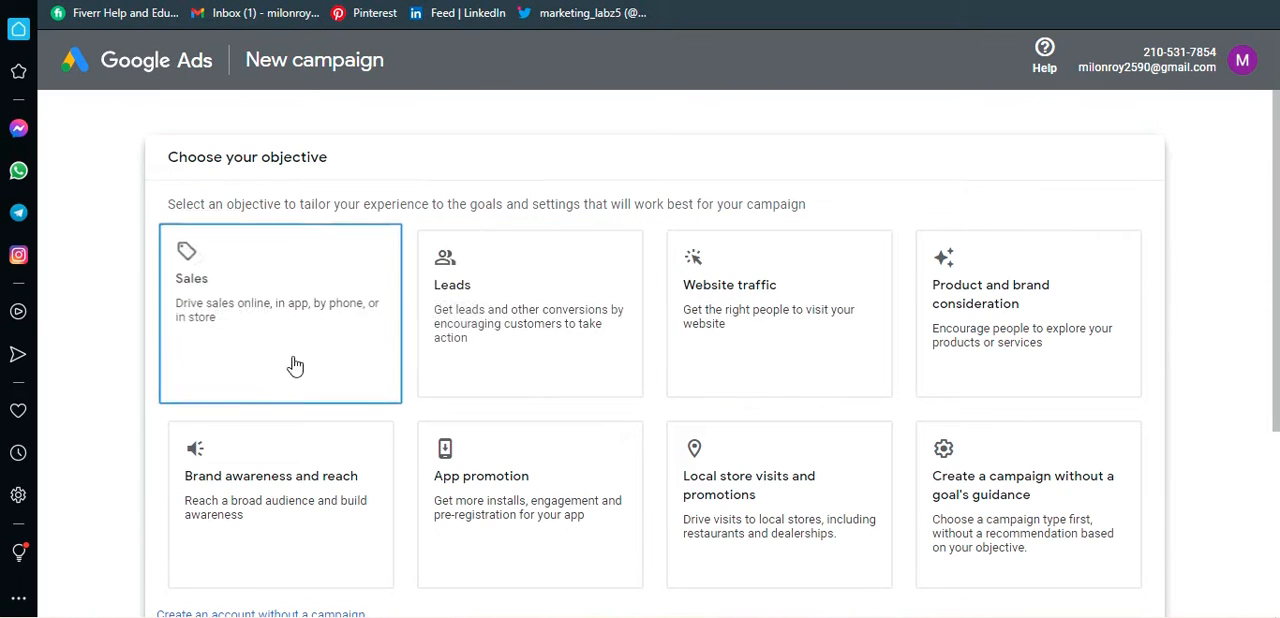
pyautogui.scroll(-2, 500, 335)
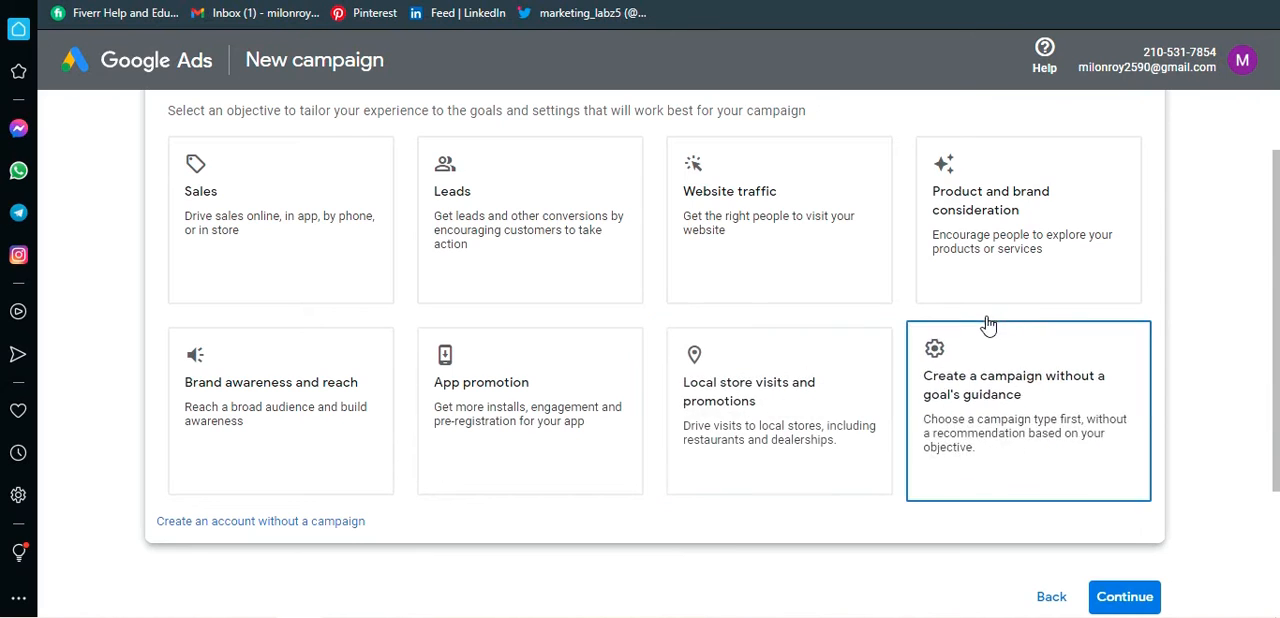
pyautogui.scroll(-2, 1175, 435)
pyautogui.scroll(2, 834, 521)
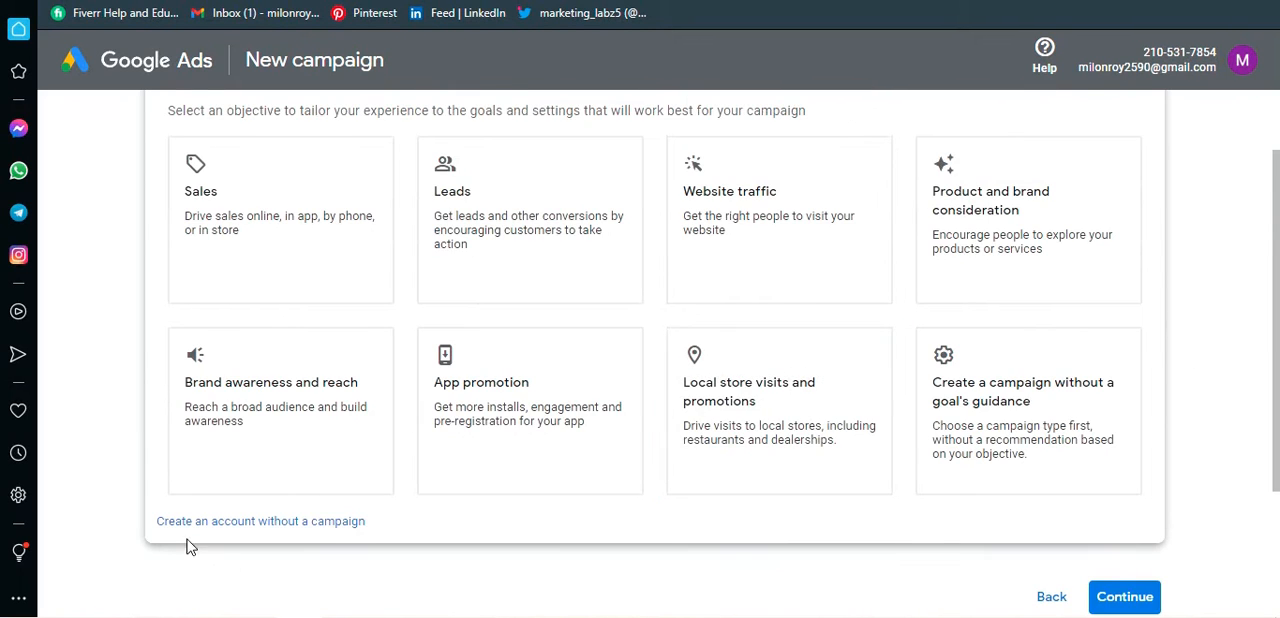
pyautogui.scroll(-2, 108, 450)
pyautogui.scroll(2, 100, 300)
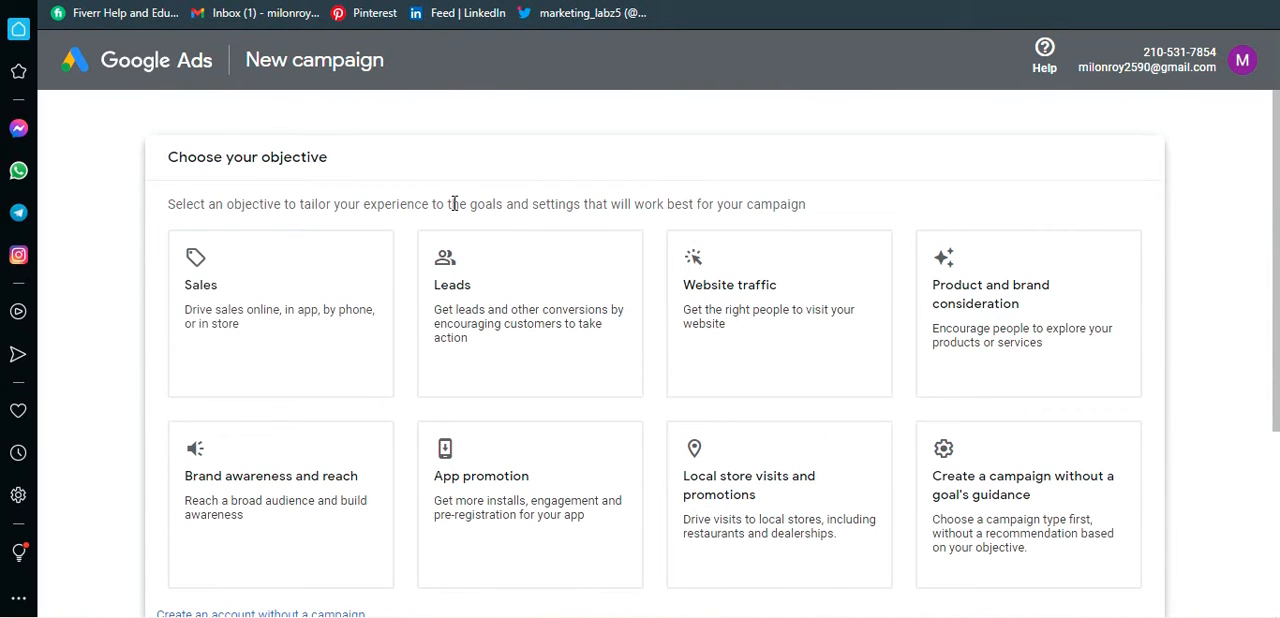
# Step: Choose the objective "Create a campaign without a goal's guidance" and look over the campaign types, including Search
pyautogui.scroll(-2, 780, 290)
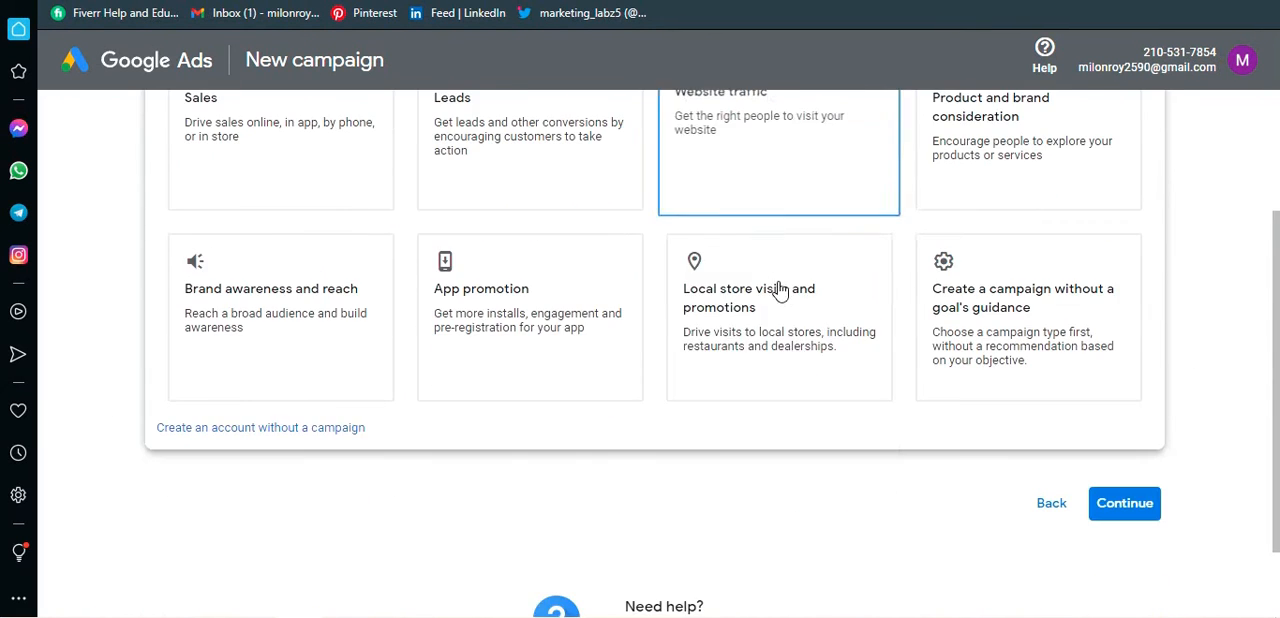
pyautogui.click(988, 312)
pyautogui.scroll(-3, 705, 418)
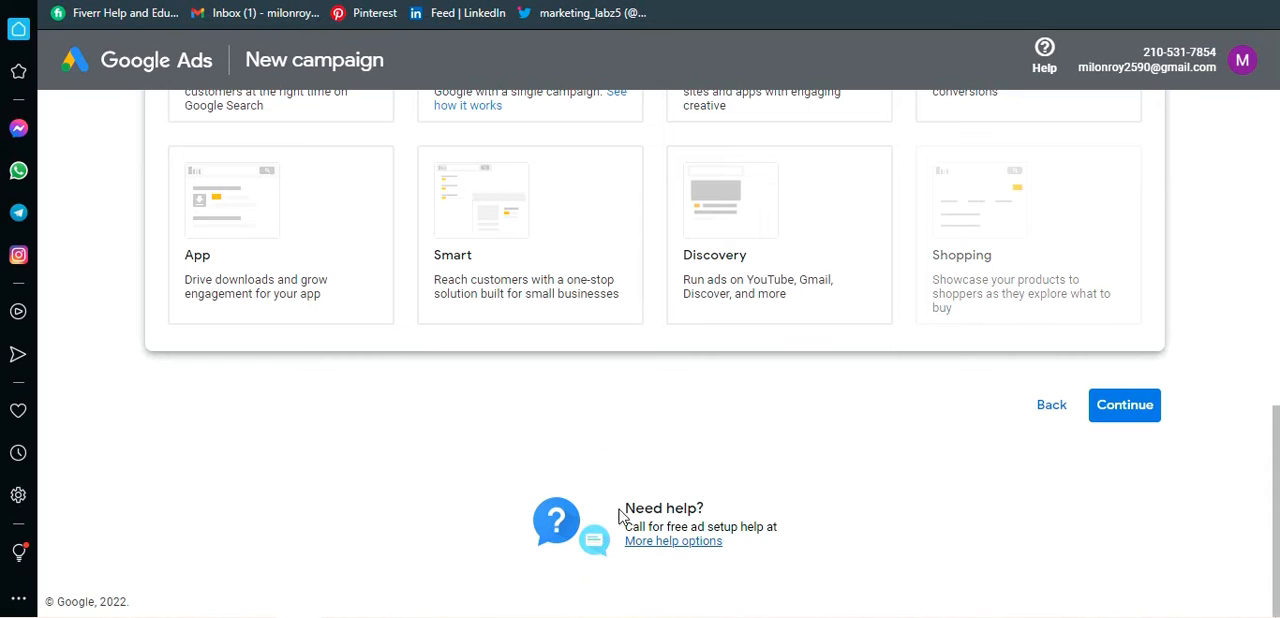
pyautogui.scroll(2, 830, 400)
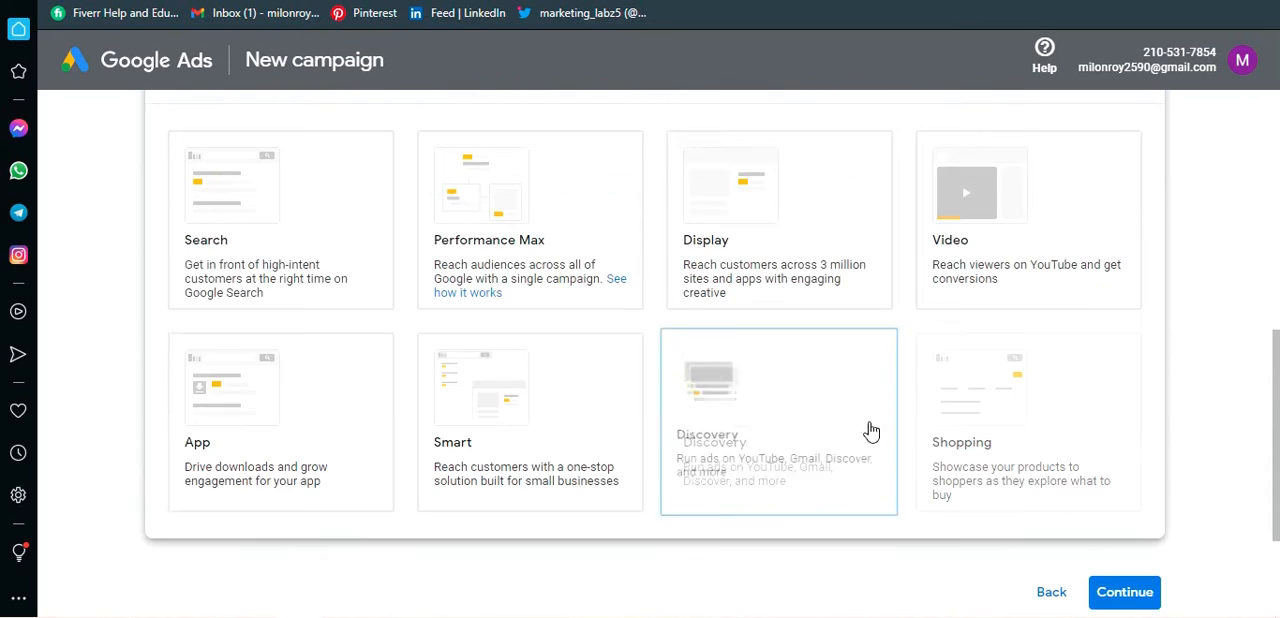
pyautogui.click(1125, 598)
pyautogui.scroll(1, 297, 290)
pyautogui.click(297, 290)
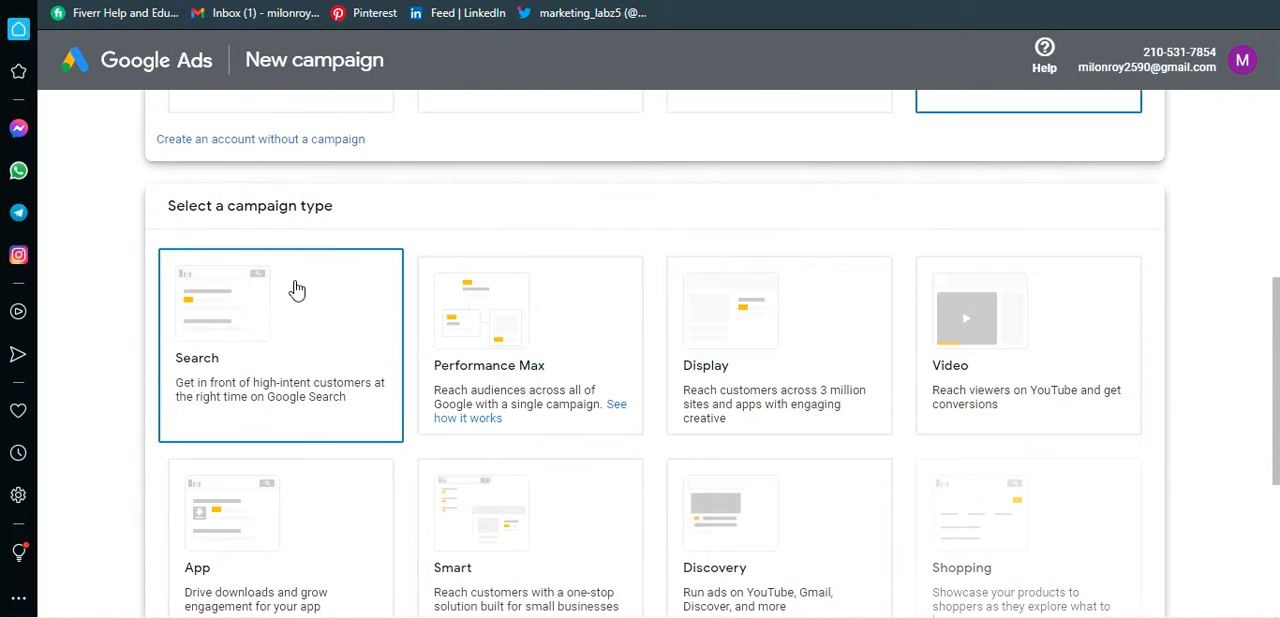
# Step: Choose to create an account without a campaign, proceeding to the business information form
pyautogui.scroll(5, 290, 300)
pyautogui.scroll(-2, 380, 360)
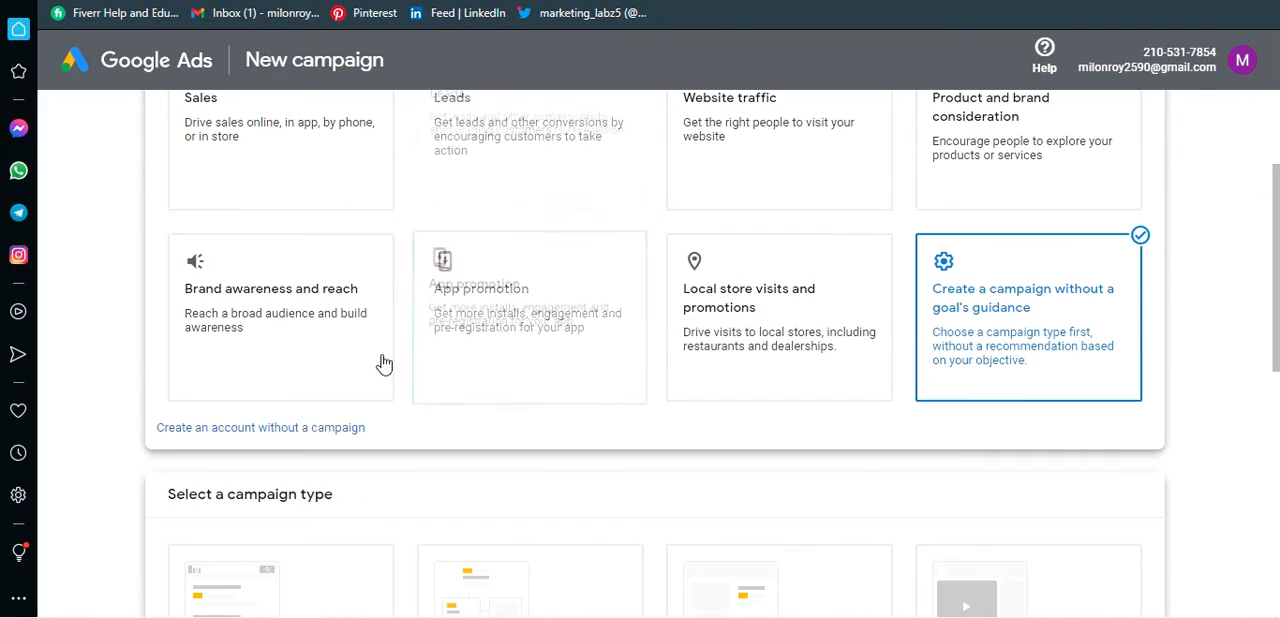
pyautogui.click(305, 428)
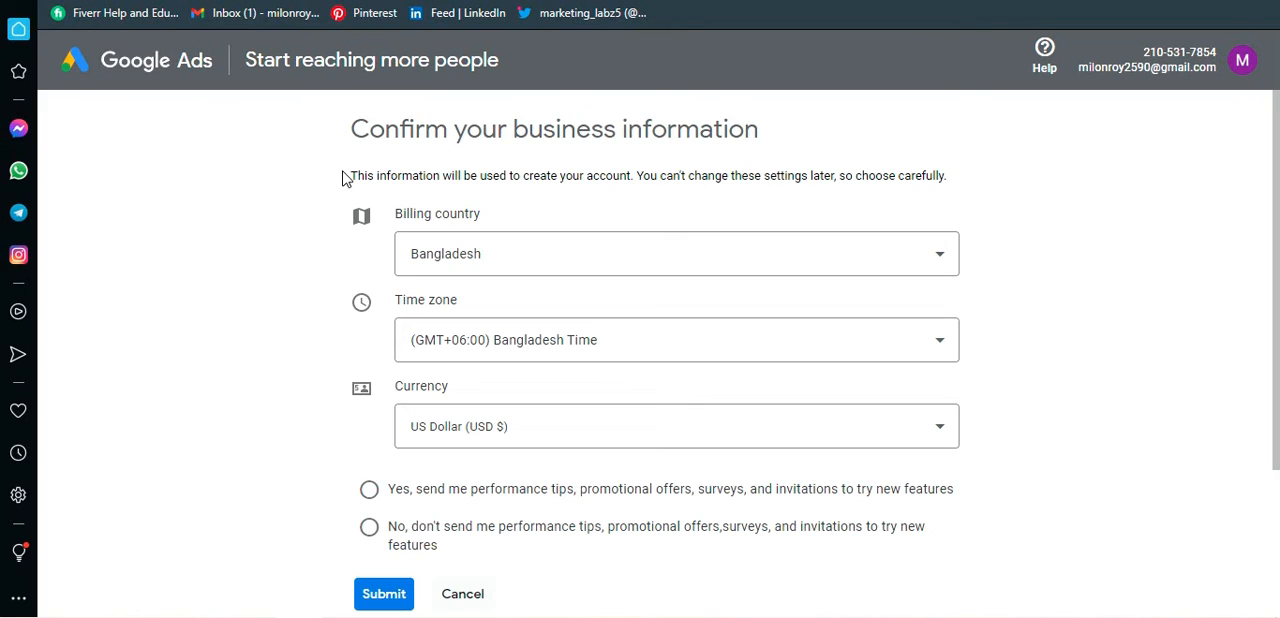
# Step: Look through the available billing countries and leave Bangladesh selected
pyautogui.click(495, 254)
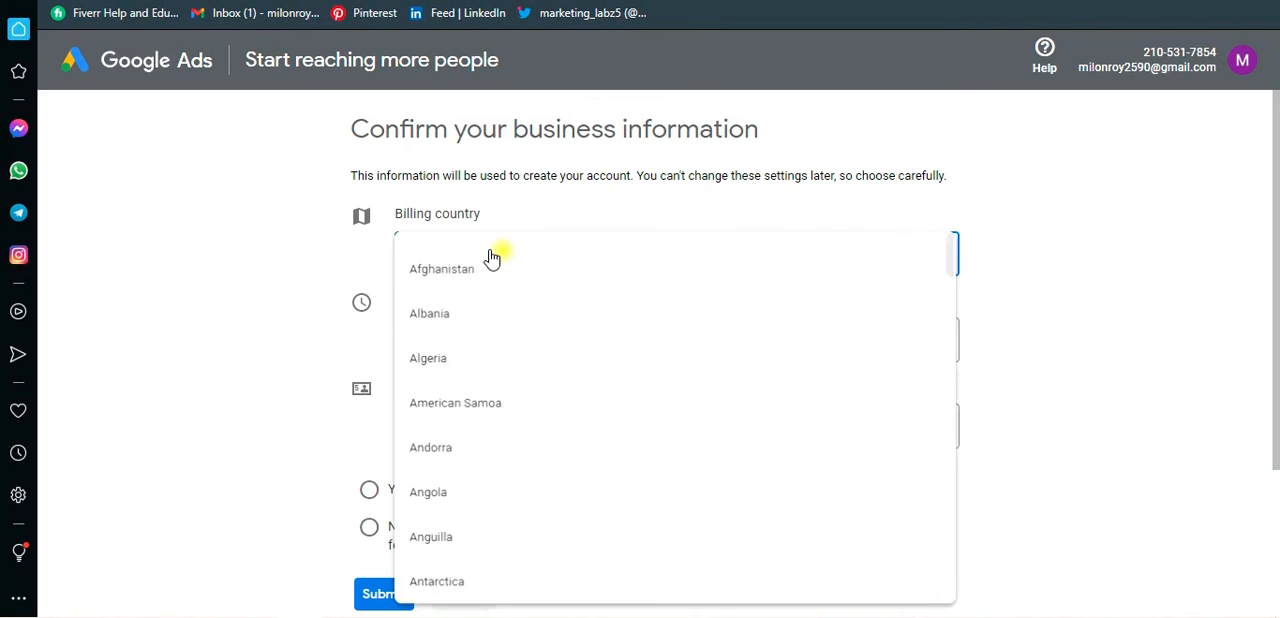
pyautogui.scroll(-5, 463, 480)
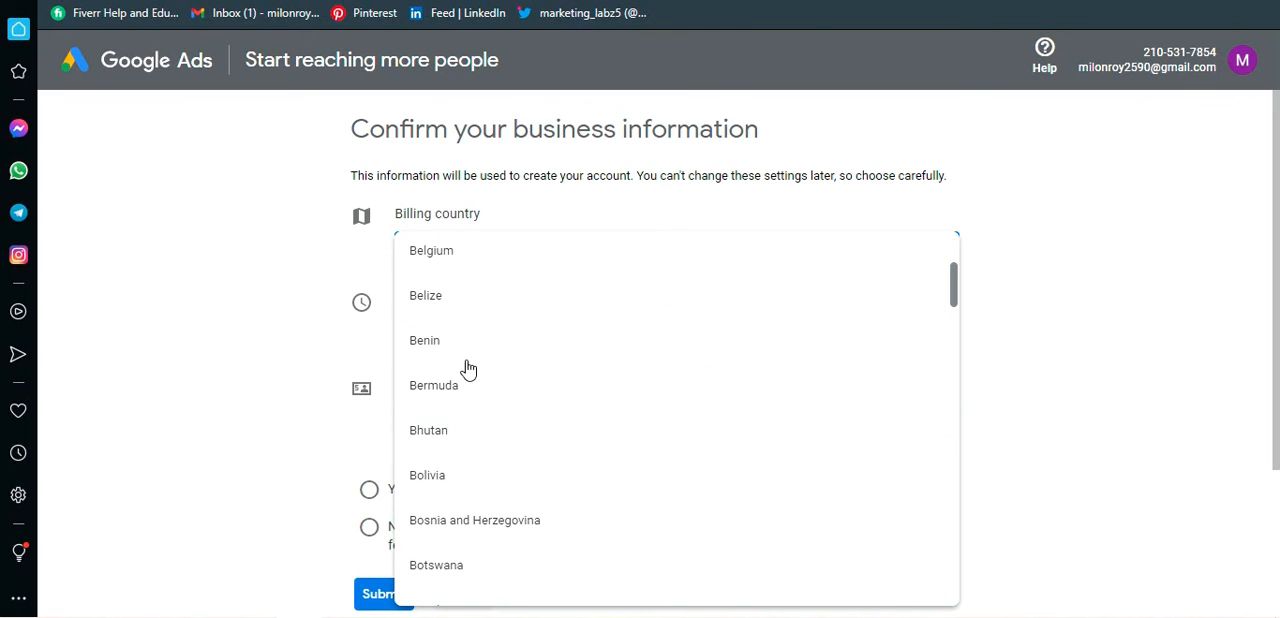
pyautogui.scroll(-6, 468, 370)
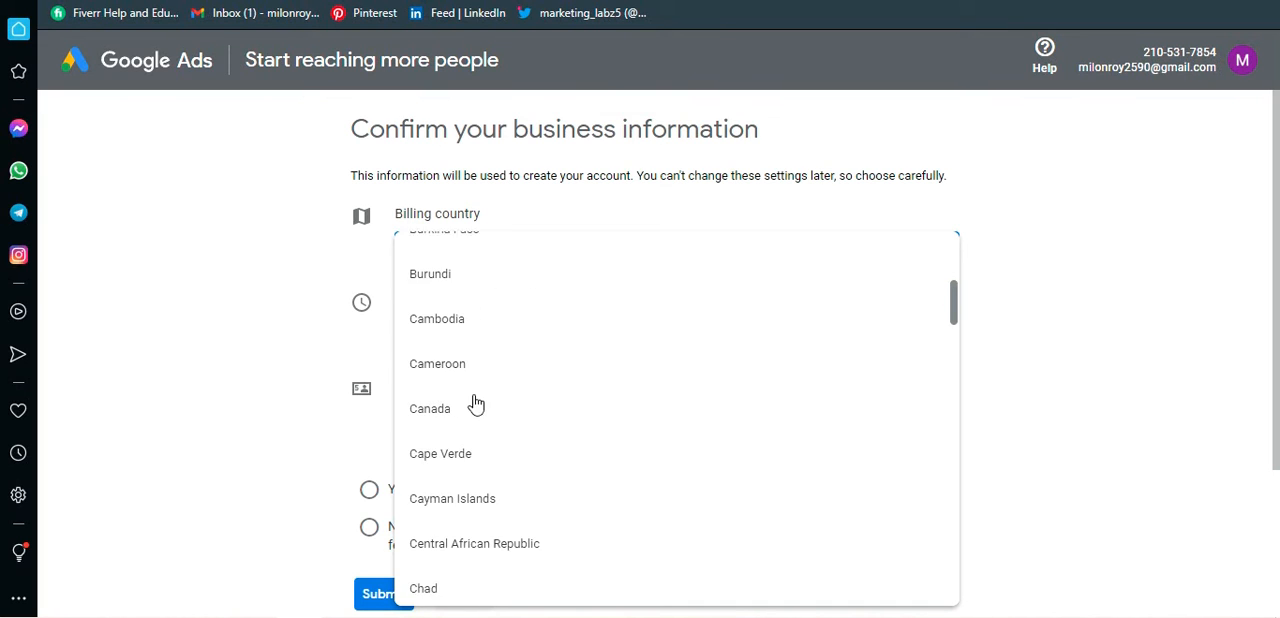
pyautogui.scroll(-4, 475, 402)
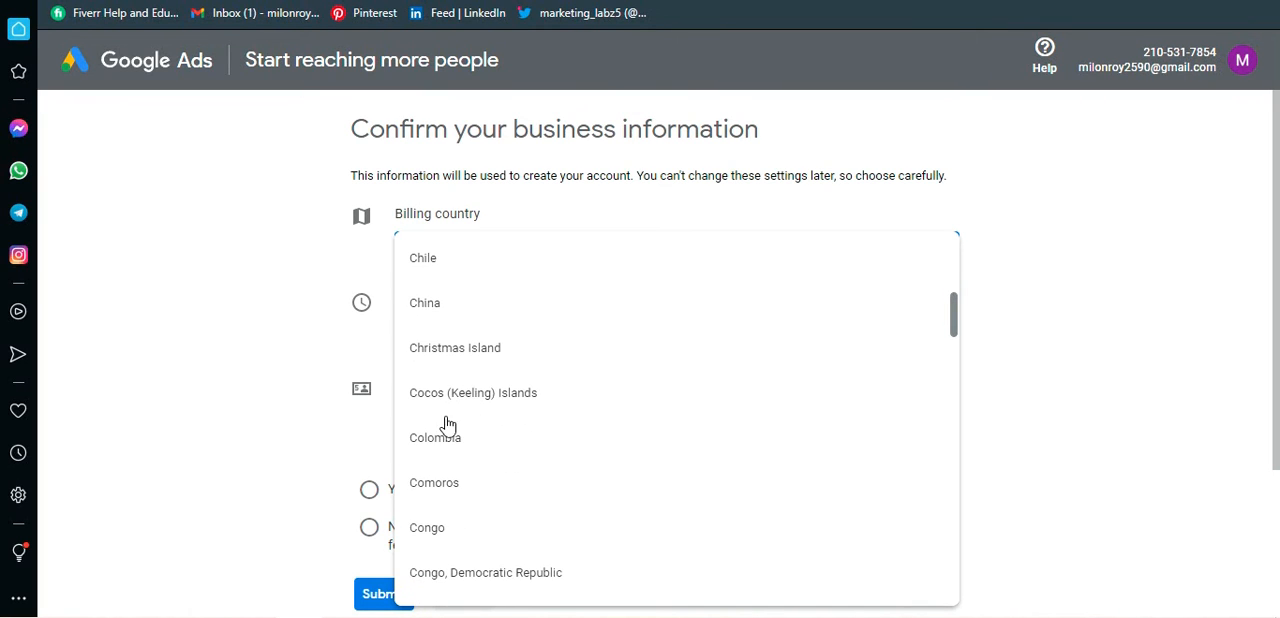
pyautogui.scroll(-3, 450, 470)
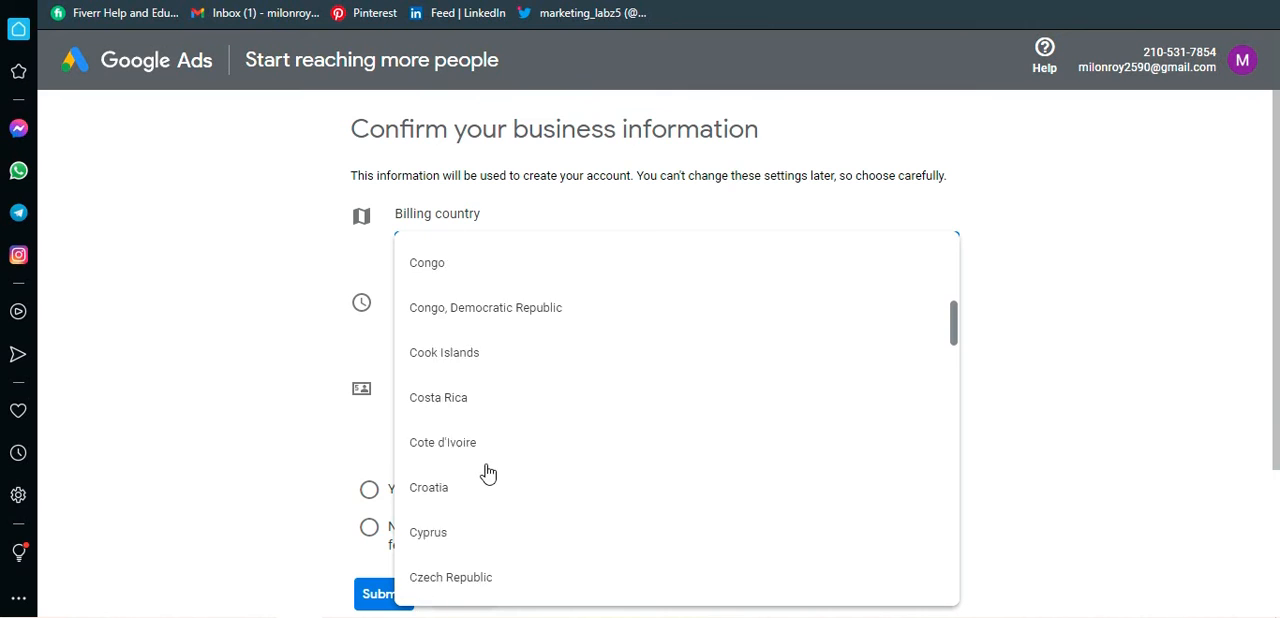
pyautogui.scroll(-1, 480, 468)
pyautogui.scroll(-3, 465, 440)
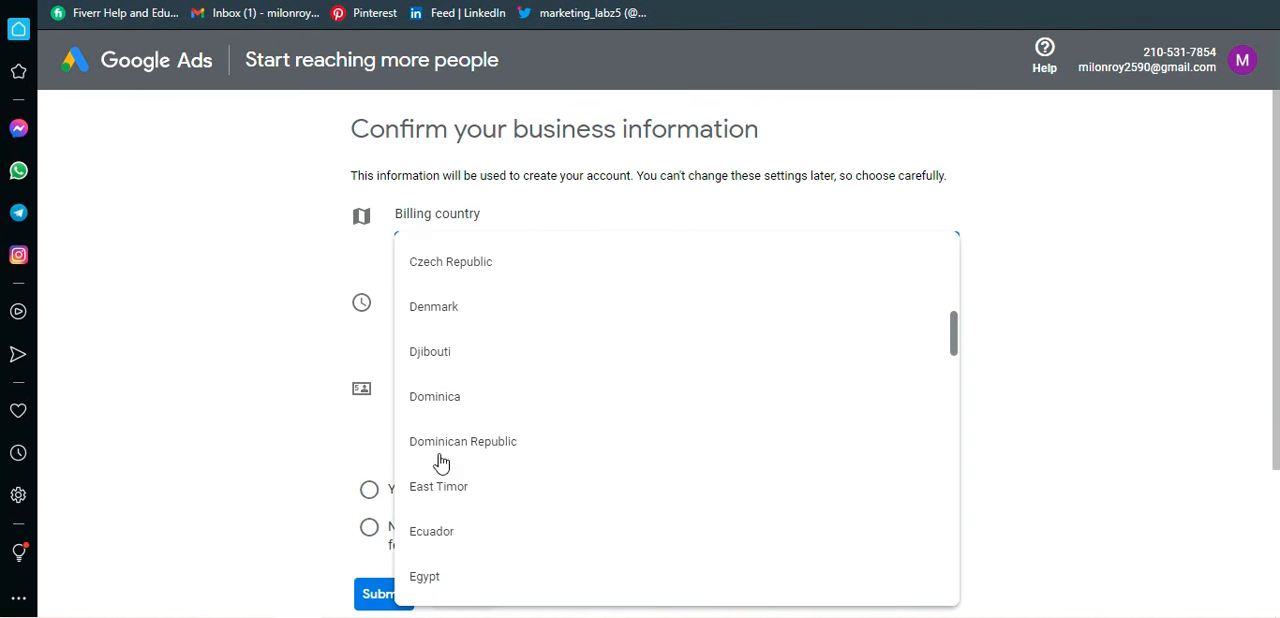
pyautogui.scroll(-7, 441, 462)
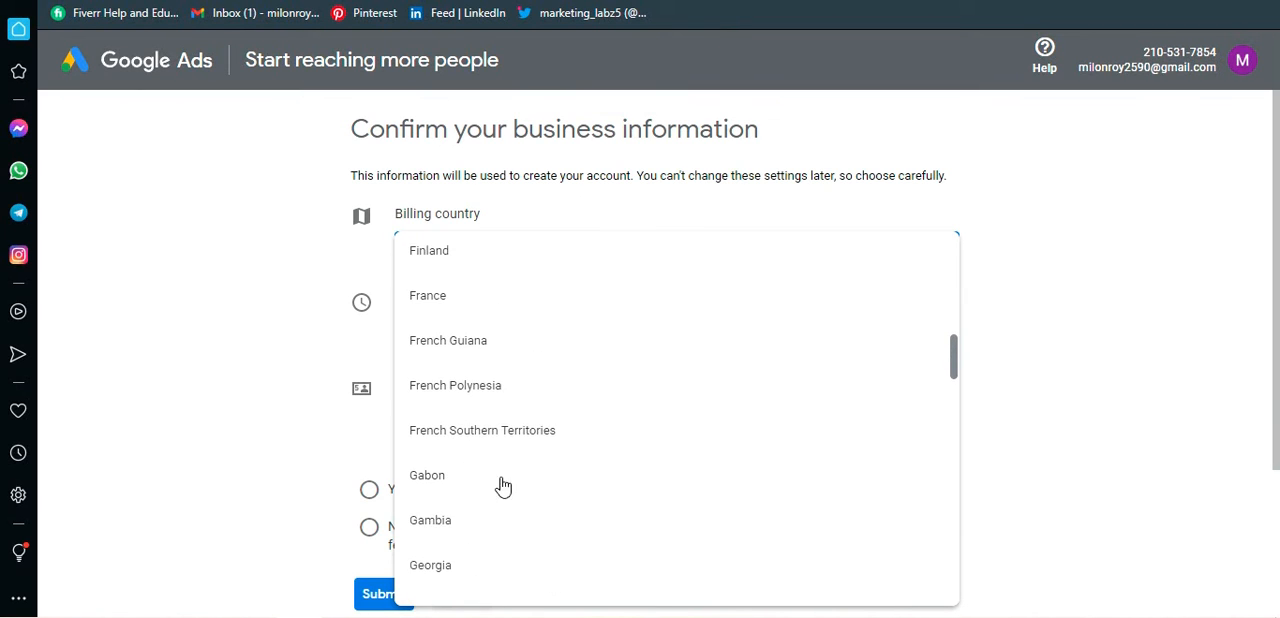
pyautogui.scroll(15, 503, 486)
pyautogui.click(263, 323)
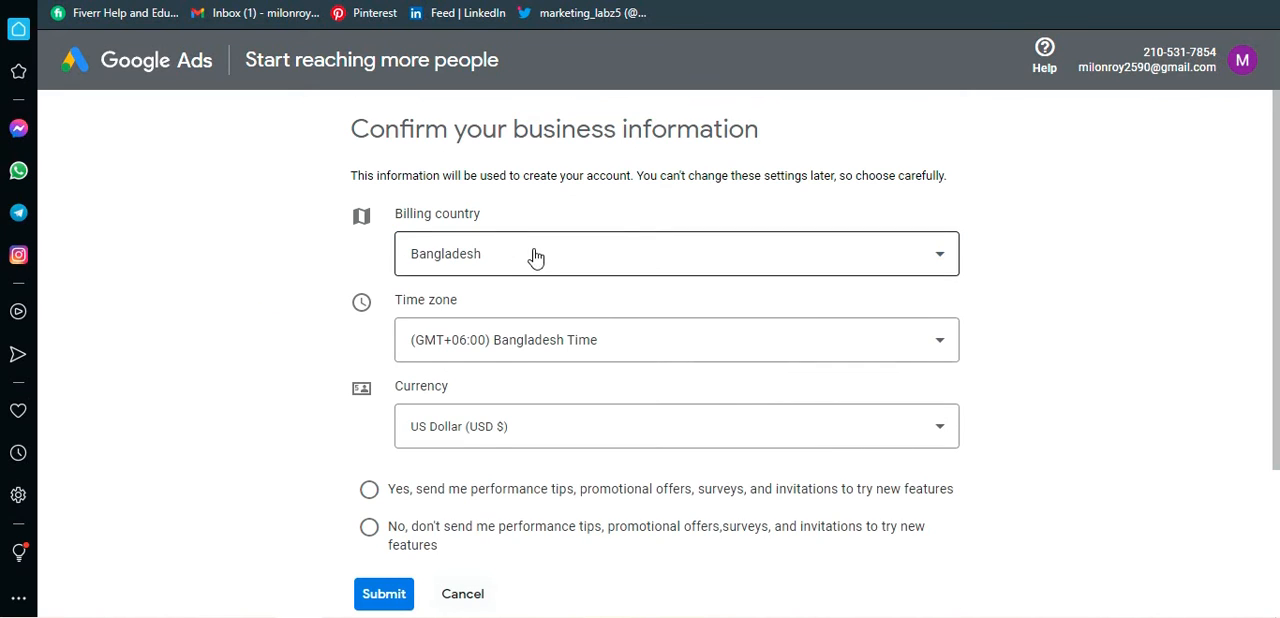
# Step: Choose (GMT+06:00) Bangladesh Time as the time zone and look through the available currencies, including US Dollar (USD $)
pyautogui.click(508, 343)
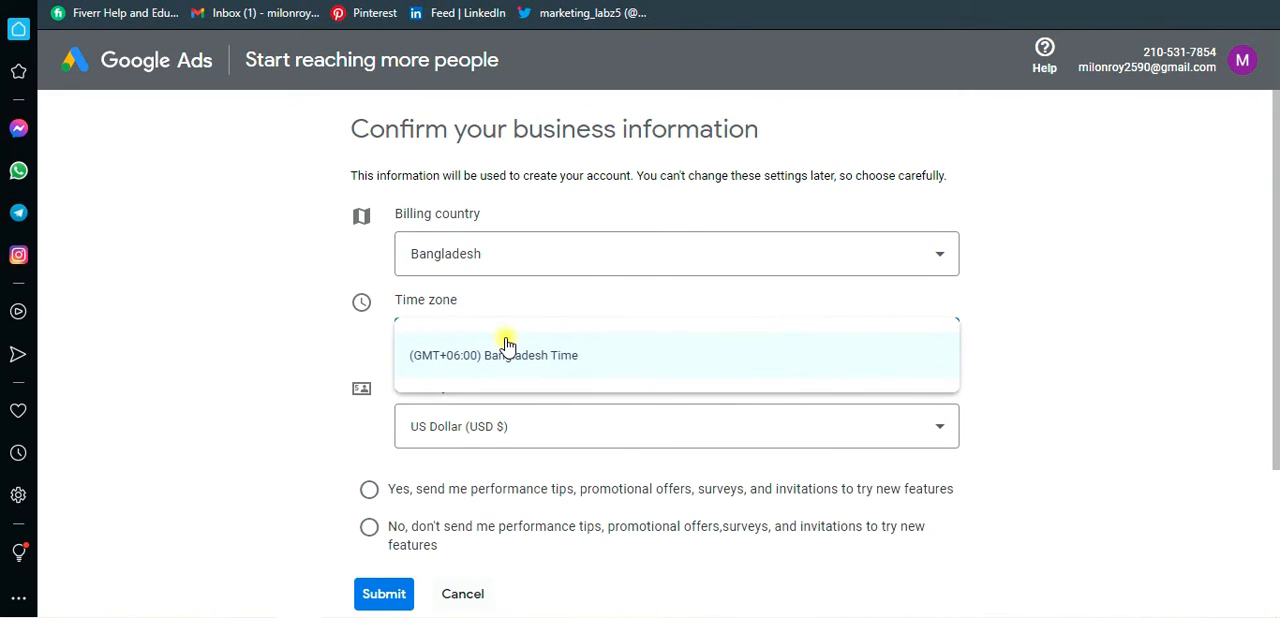
pyautogui.click(508, 350)
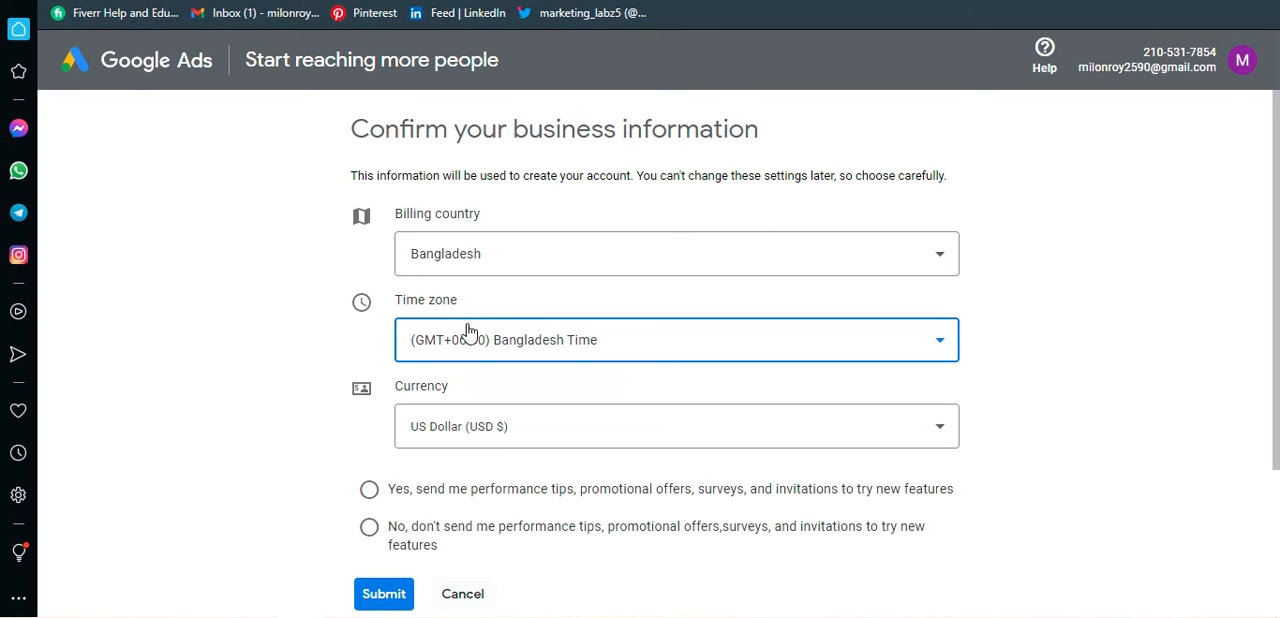
pyautogui.click(528, 430)
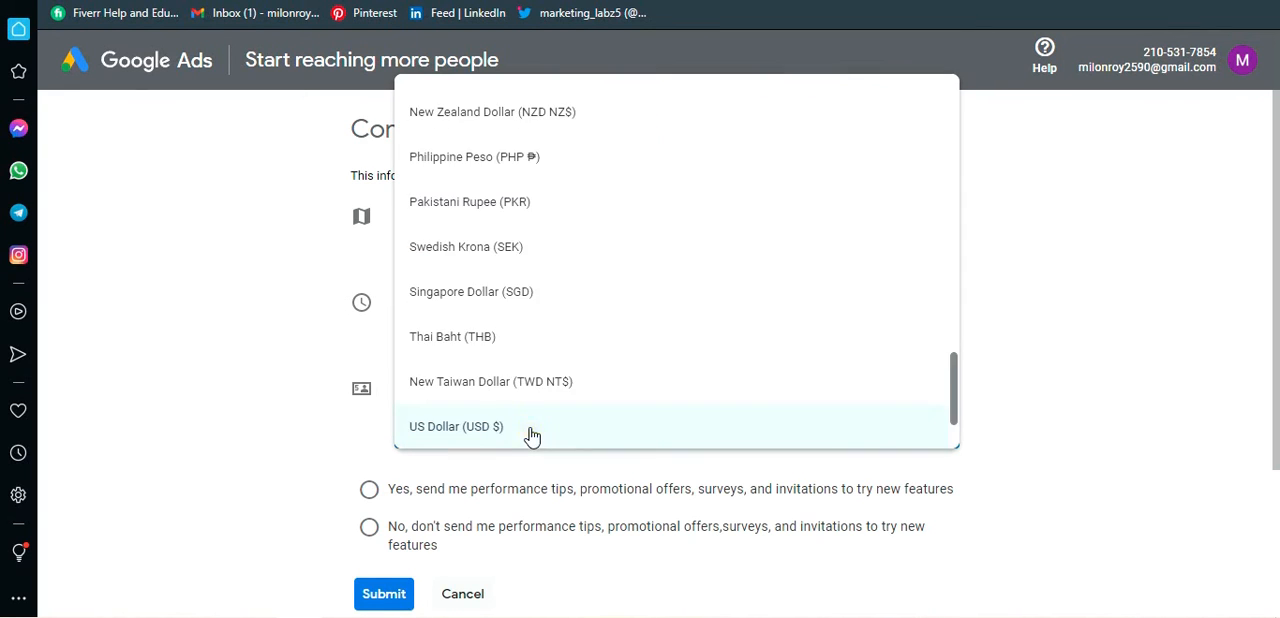
pyautogui.scroll(2, 554, 406)
pyautogui.scroll(-2, 520, 405)
pyautogui.scroll(3, 575, 350)
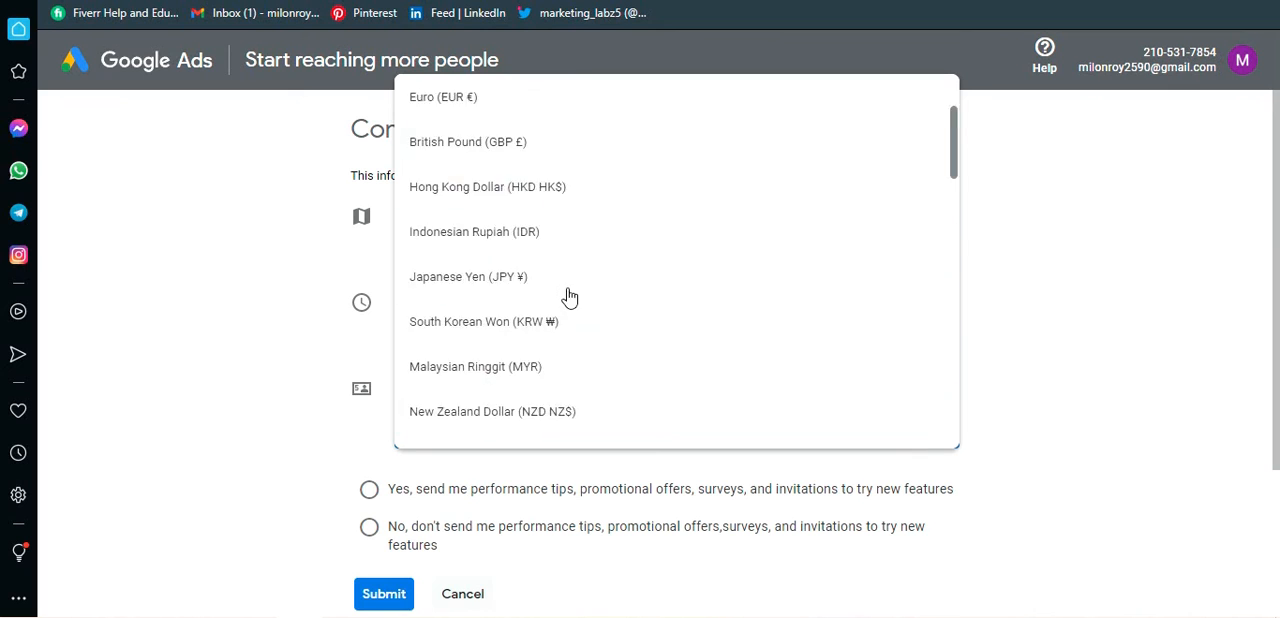
pyautogui.scroll(-5, 563, 240)
pyautogui.scroll(5, 551, 163)
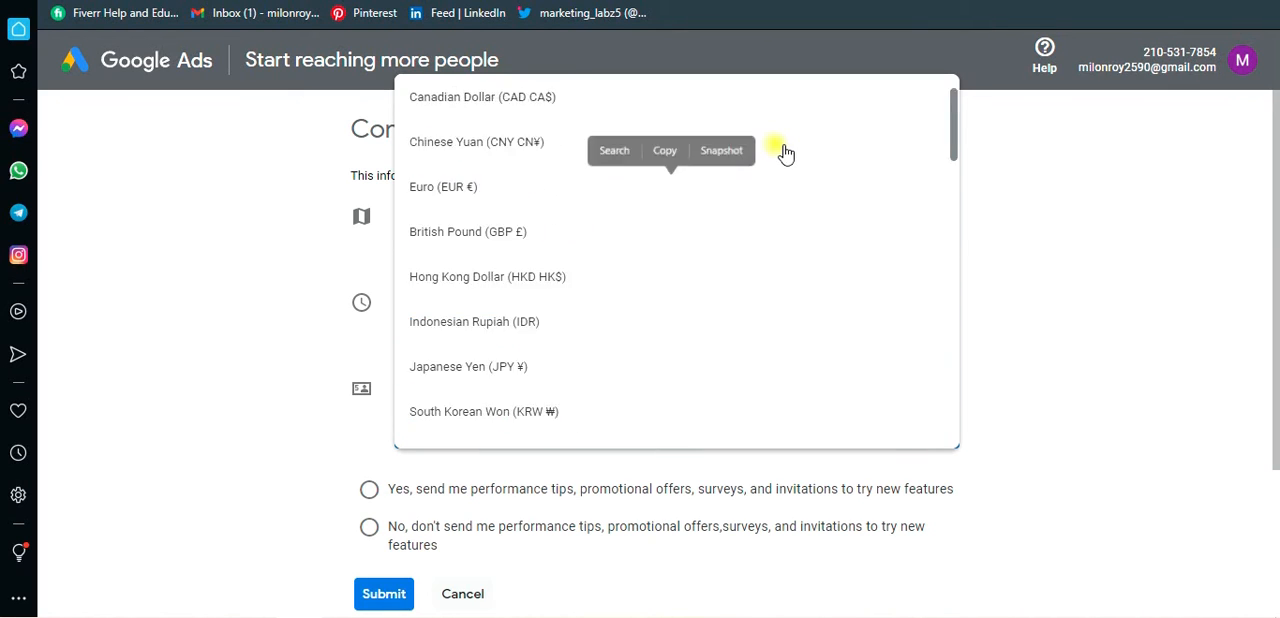
pyautogui.scroll(-1, 780, 152)
pyautogui.click(1007, 183)
pyautogui.click(517, 427)
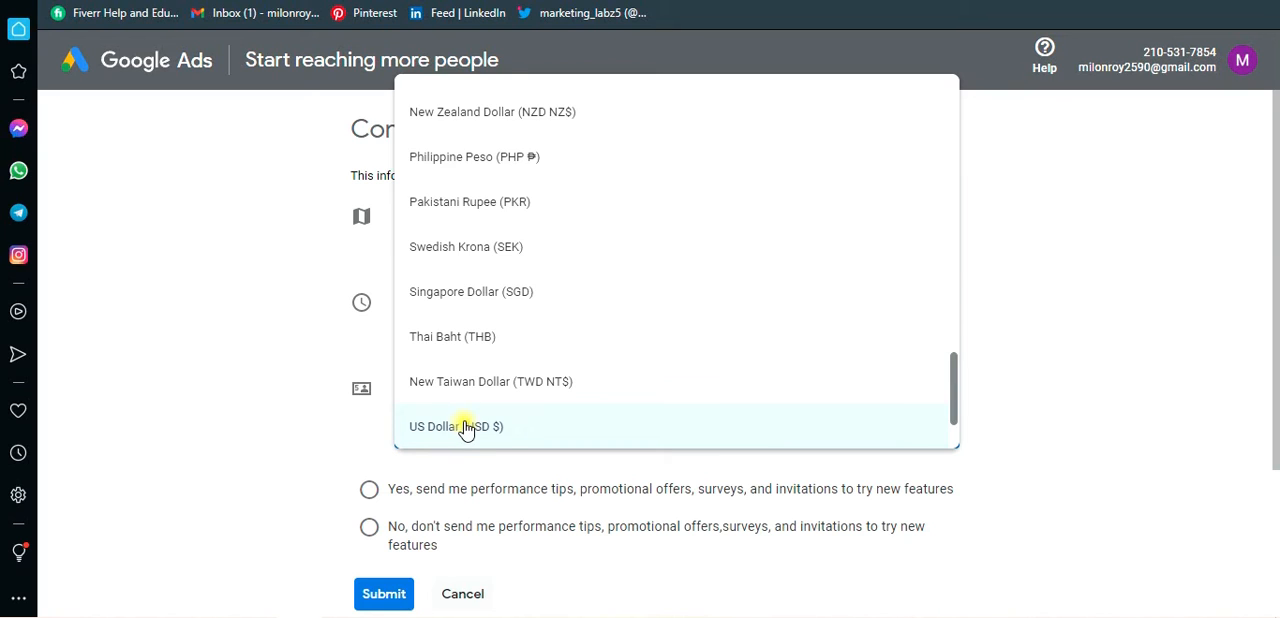
pyautogui.click(390, 413)
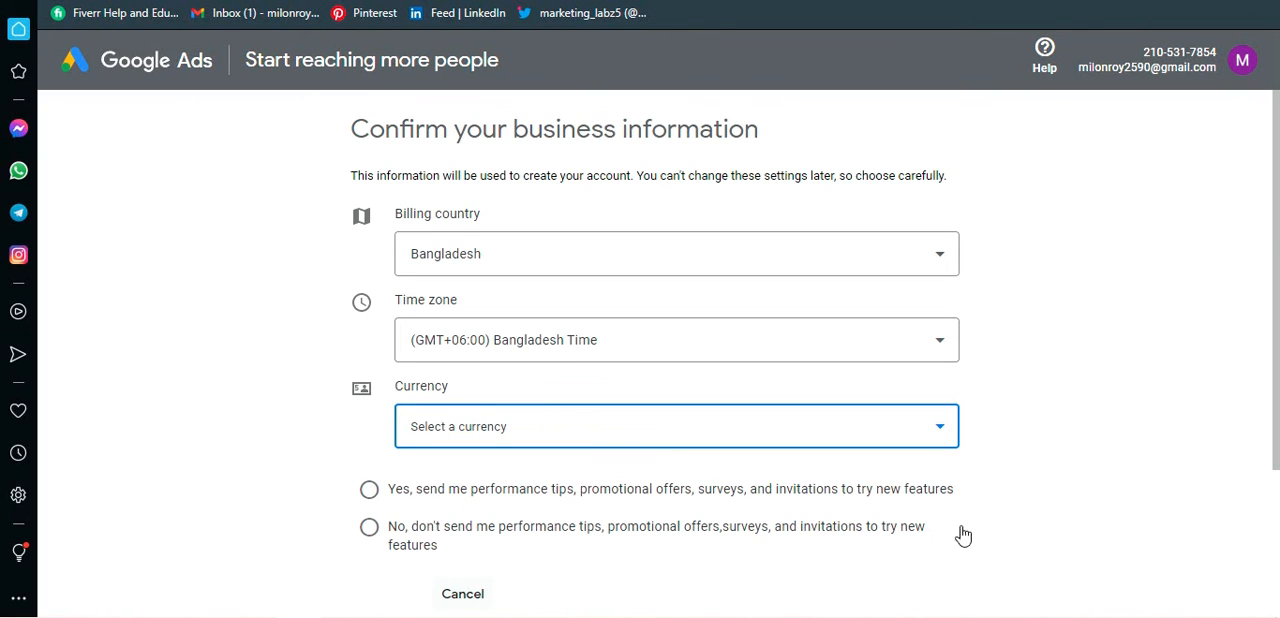
# Step: Opt in to receiving performance tips, promotional offers, surveys, and invitations to try new features
pyautogui.click(370, 490)
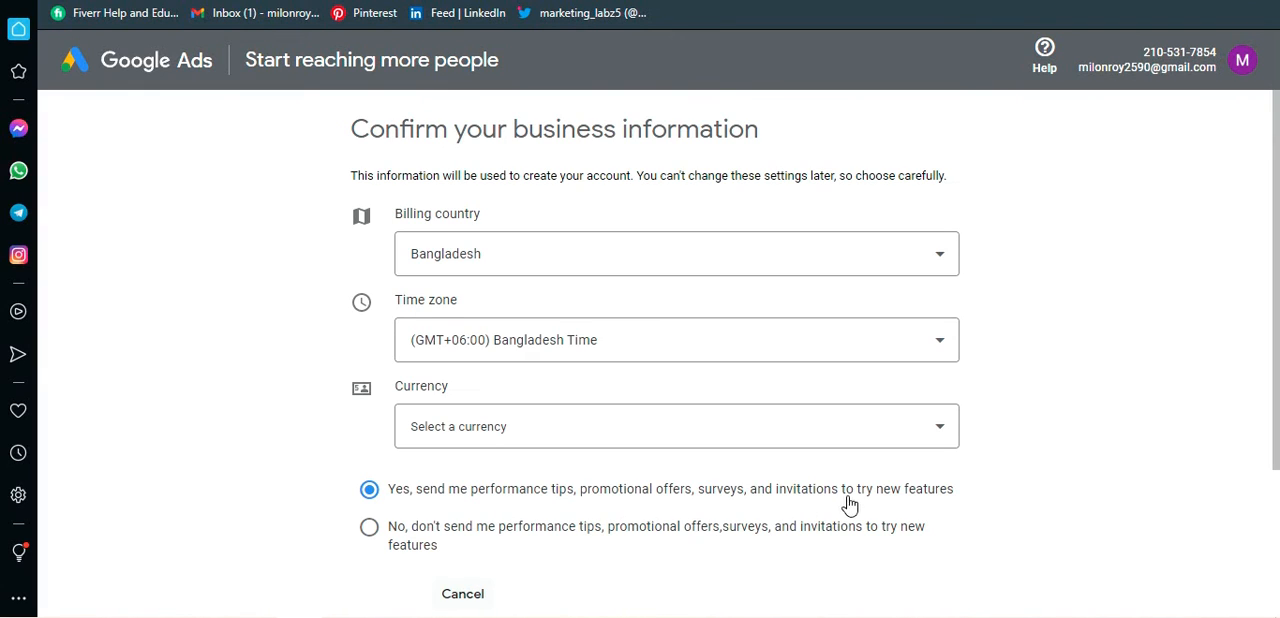
pyautogui.scroll(-2, 1000, 478)
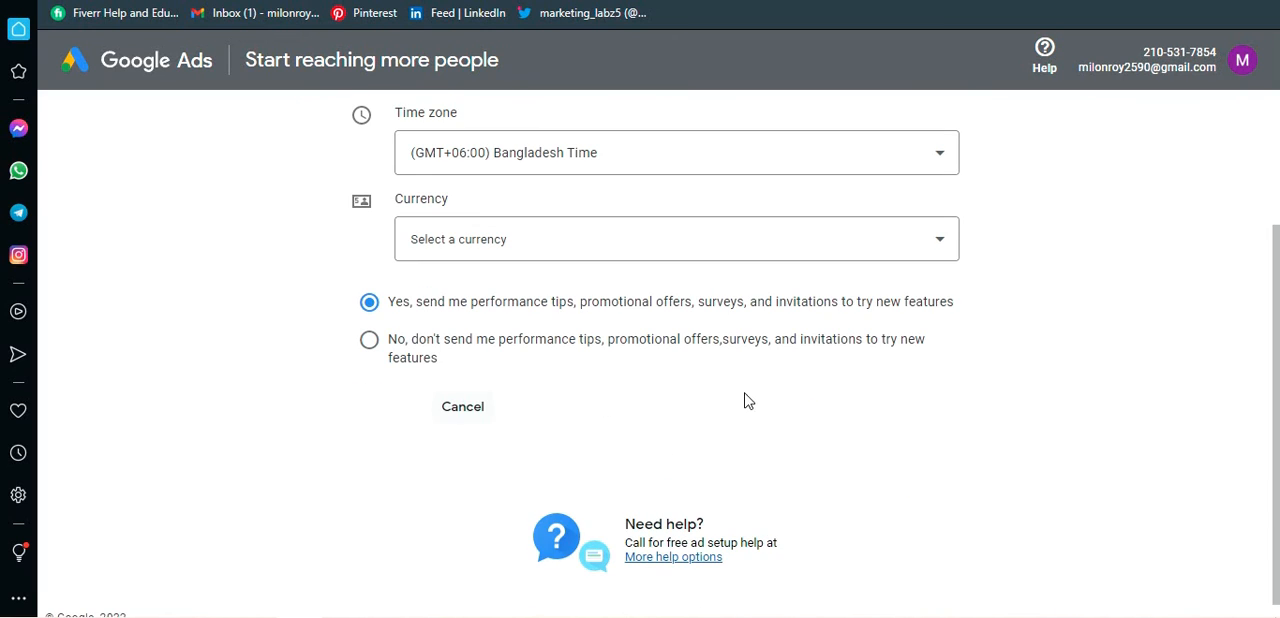
pyautogui.scroll(-1, 746, 400)
pyautogui.scroll(2, 505, 365)
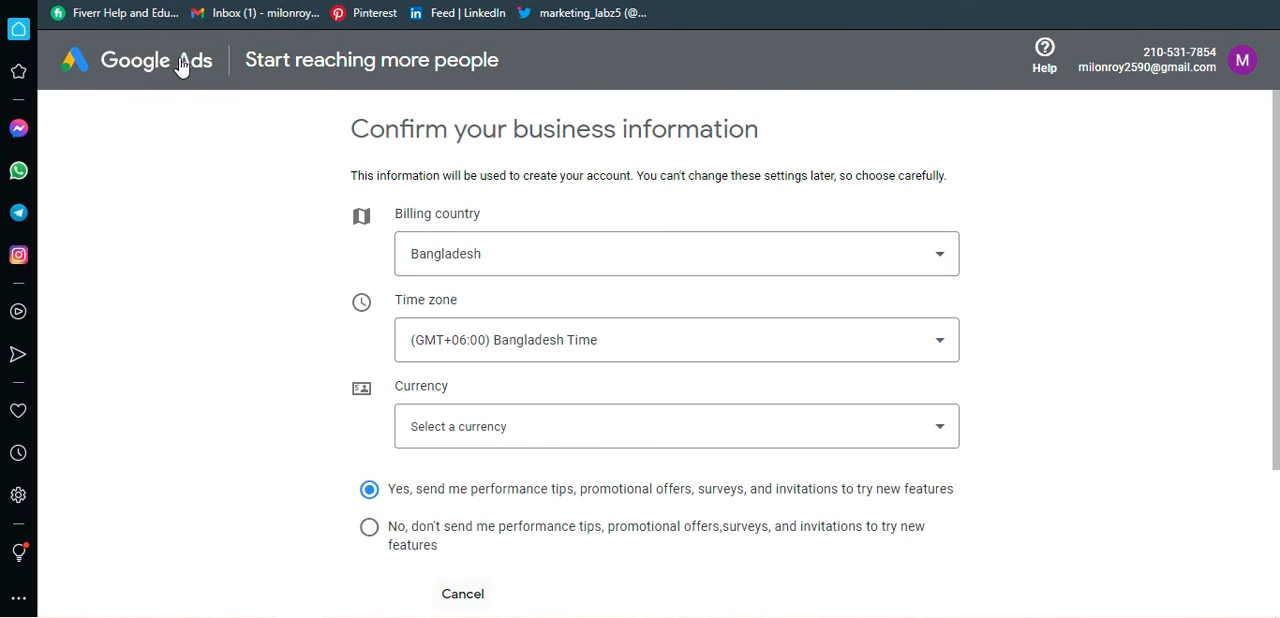
# Step: Cancel the business information form and close the survey on the campaign objective page
pyautogui.scroll(-2, 737, 300)
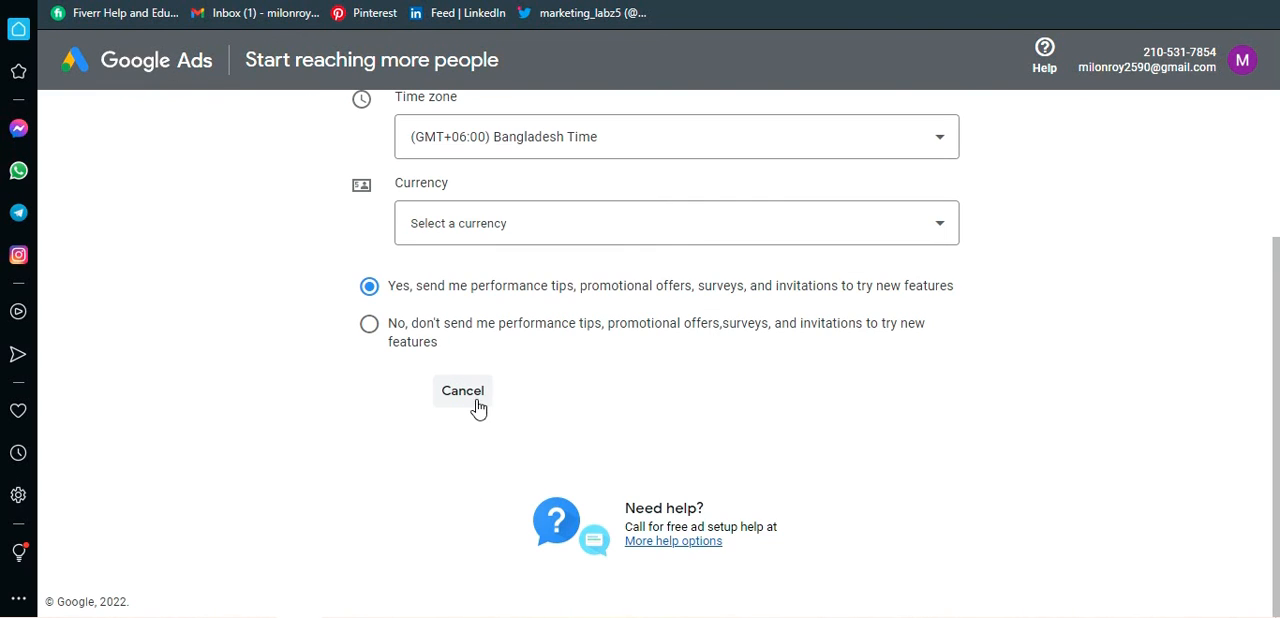
pyautogui.scroll(1, 476, 390)
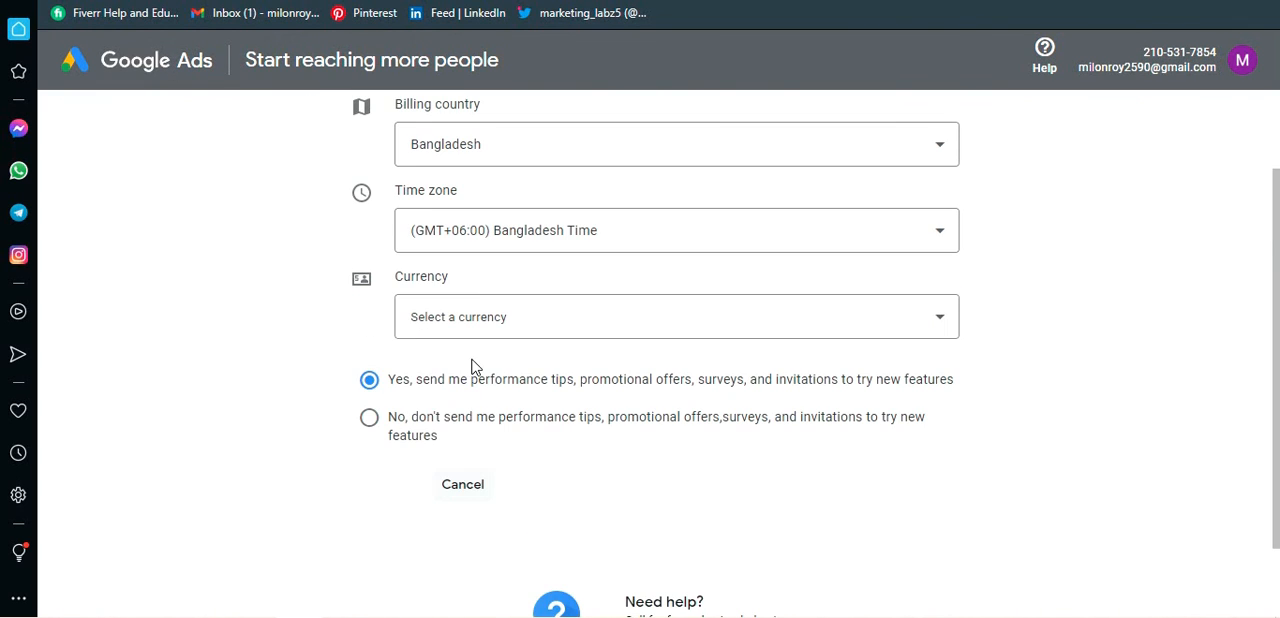
pyautogui.click(462, 488)
pyautogui.scroll(-3, 634, 294)
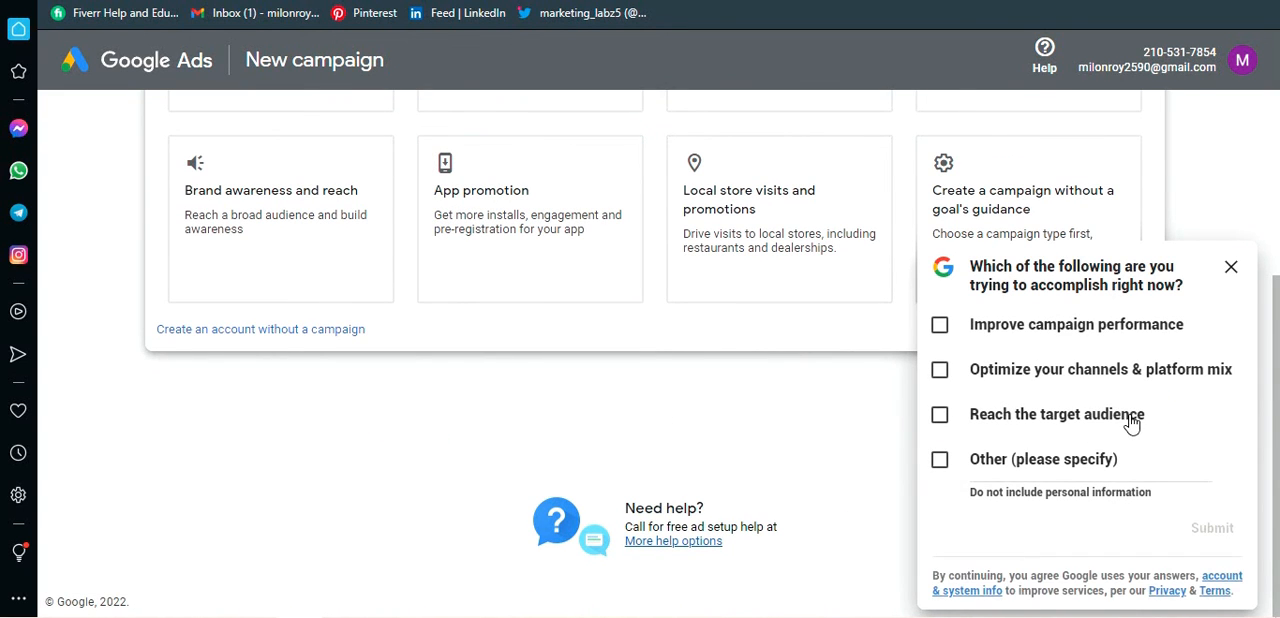
pyautogui.scroll(3, 878, 360)
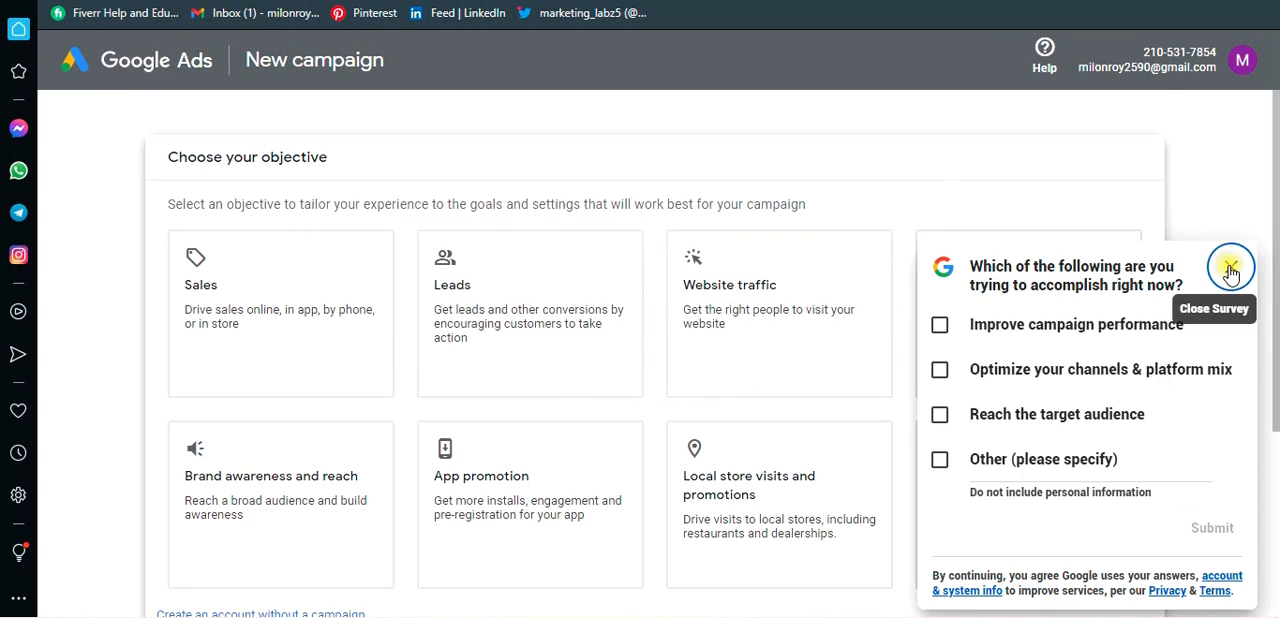
pyautogui.click(1231, 184)
pyautogui.scroll(-3, 794, 414)
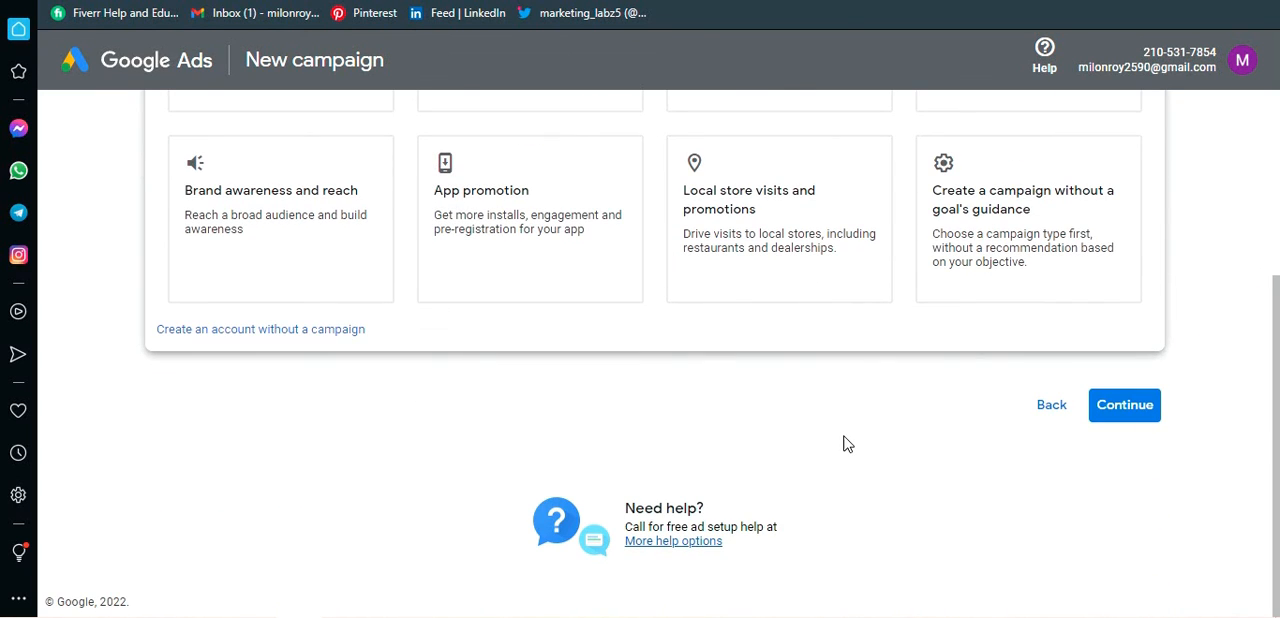